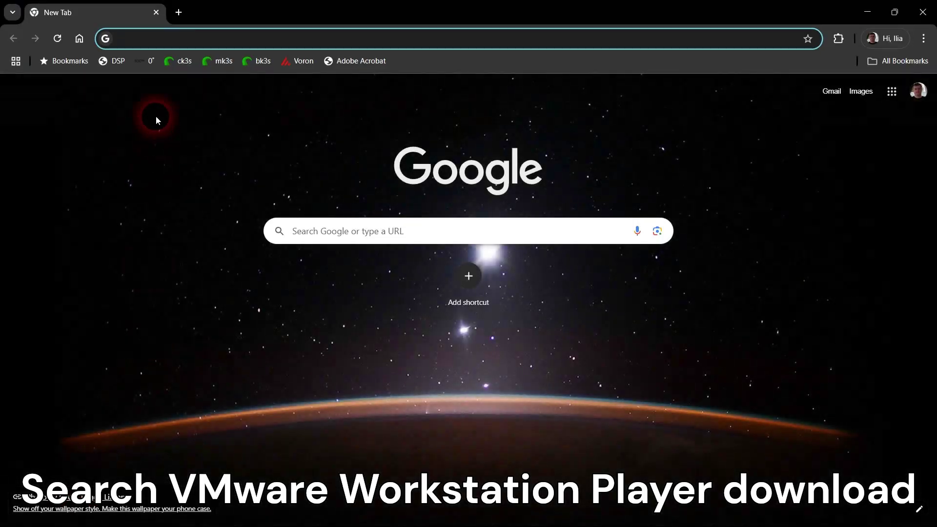
Search the web for 'vm workstation player download'.
{"action": "left_click", "coordinate": [130, 37]}
{"action": "type", "text": "vm wor"}
{"action": "left_click", "coordinate": [254, 39]}
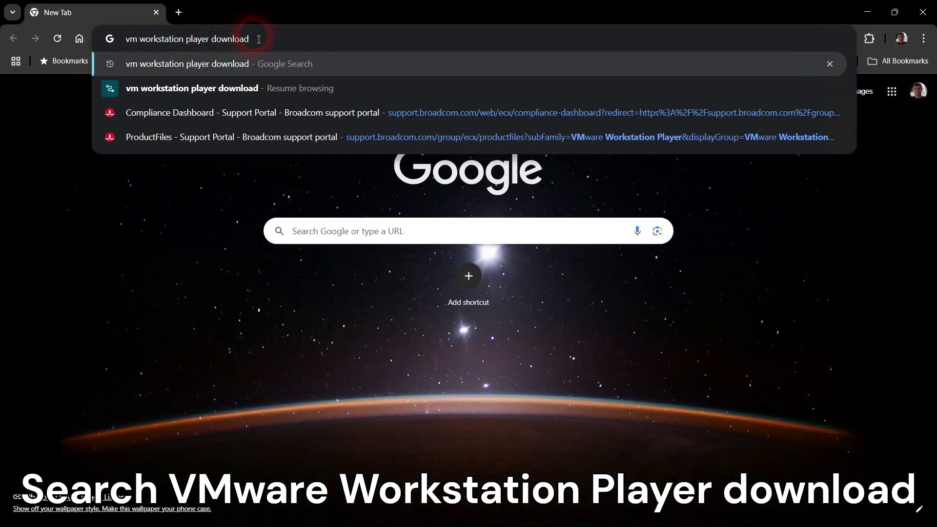
{"action": "key", "text": "Return"}
Download the Windows VMware Player 17.6.3 installer from TechSpot and show it in its folder.
{"action": "left_click", "coordinate": [252, 254]}
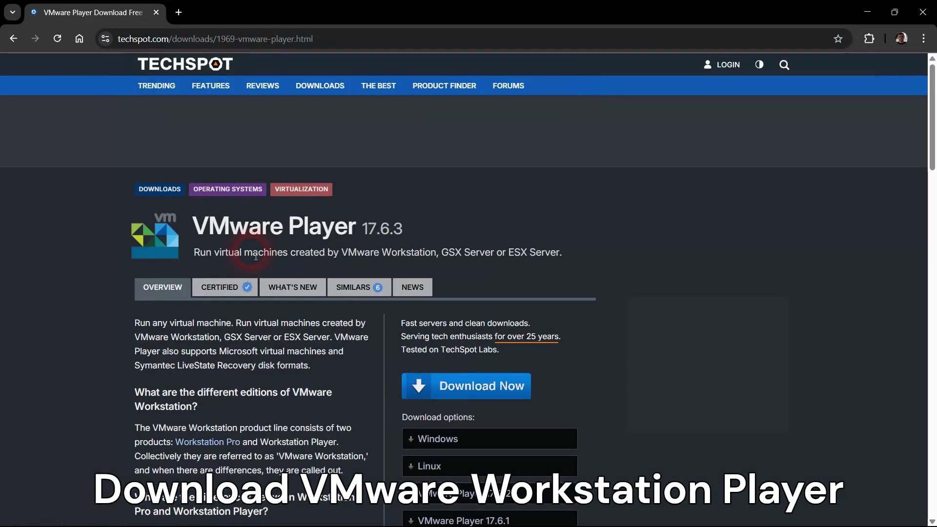
{"action": "left_click", "coordinate": [476, 438]}
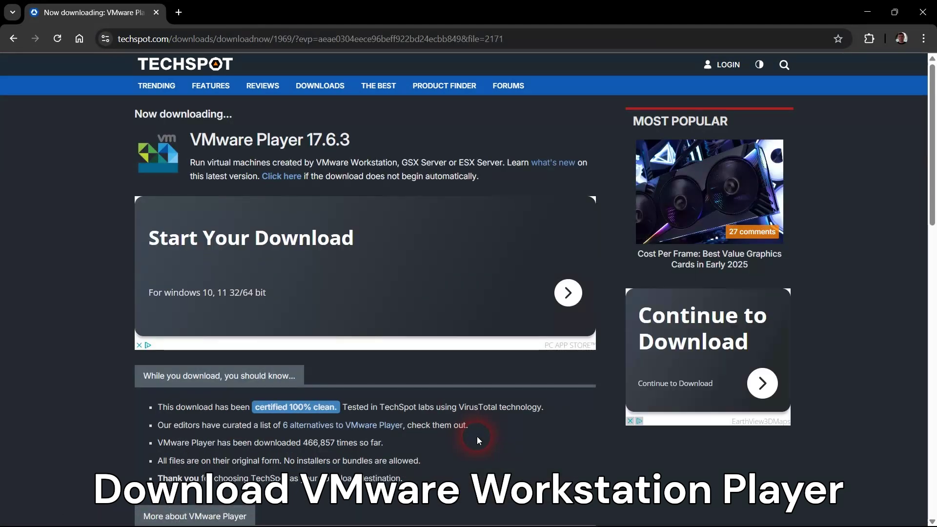
{"action": "left_click", "coordinate": [881, 36]}
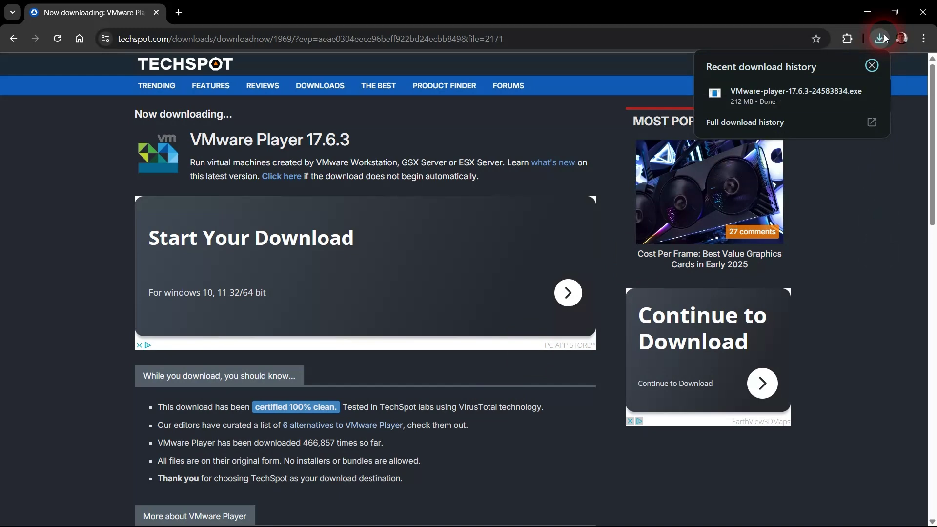
{"action": "left_click", "coordinate": [853, 90]}
Launch the VMware-player installer from Downloads, then minimize Chrome and Explorer to reveal Setup.
{"action": "double_click", "coordinate": [202, 291]}
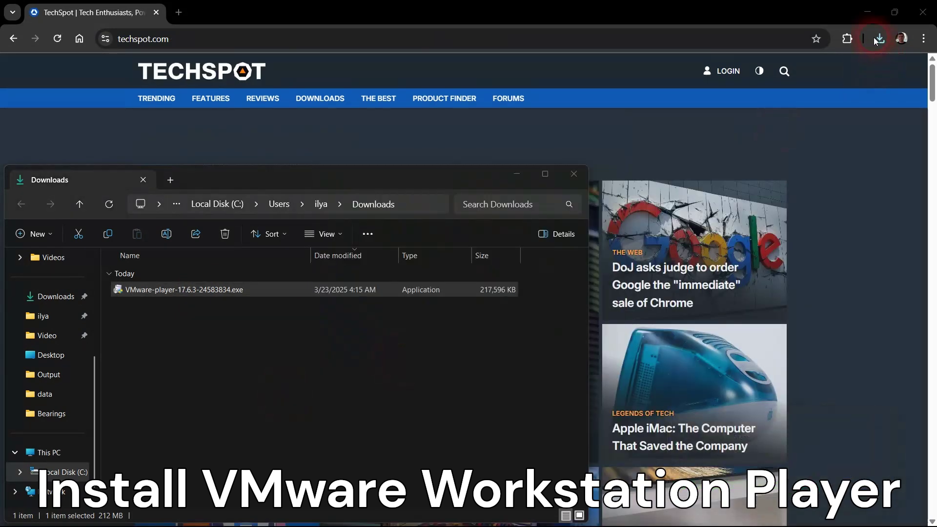
{"action": "left_click", "coordinate": [868, 11]}
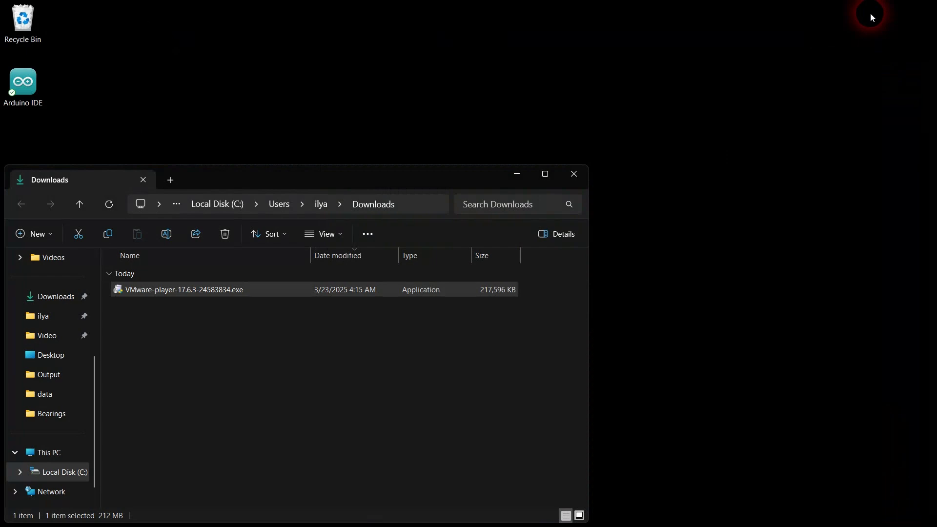
{"action": "left_click", "coordinate": [516, 179]}
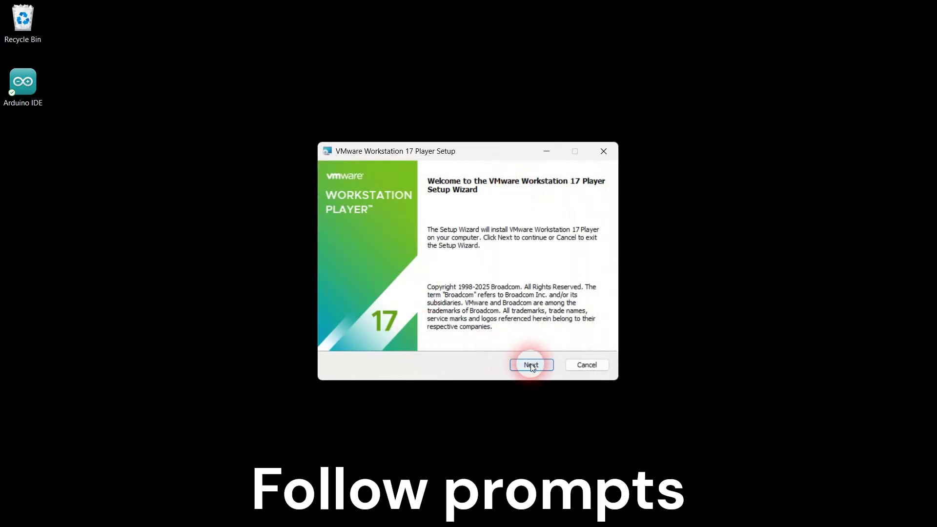
Accept the licence and keep the default install location, update and CEIP settings.
{"action": "left_click", "coordinate": [532, 365]}
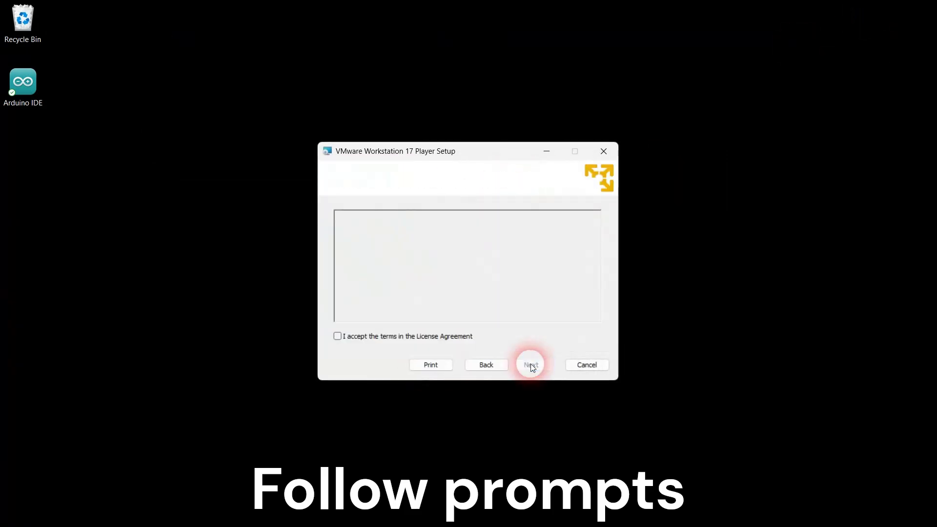
{"action": "left_click", "coordinate": [337, 336]}
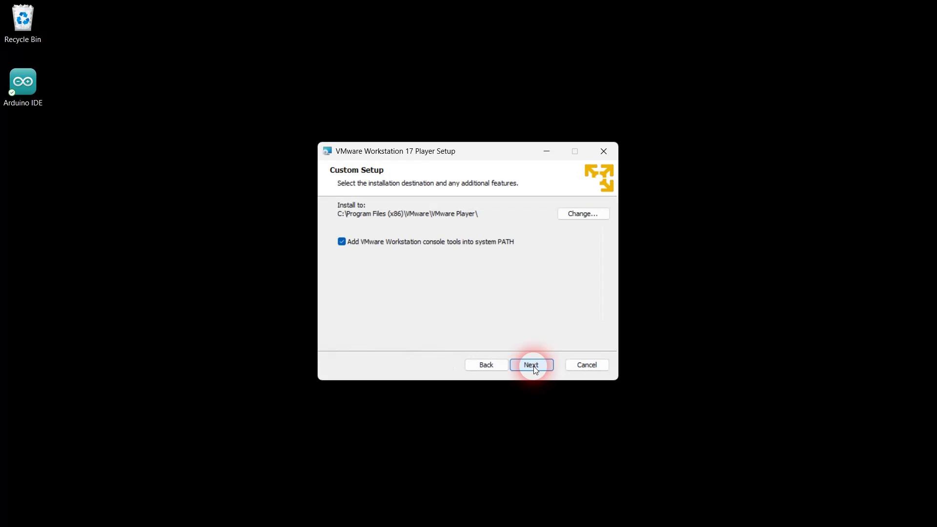
{"action": "left_click", "coordinate": [534, 366]}
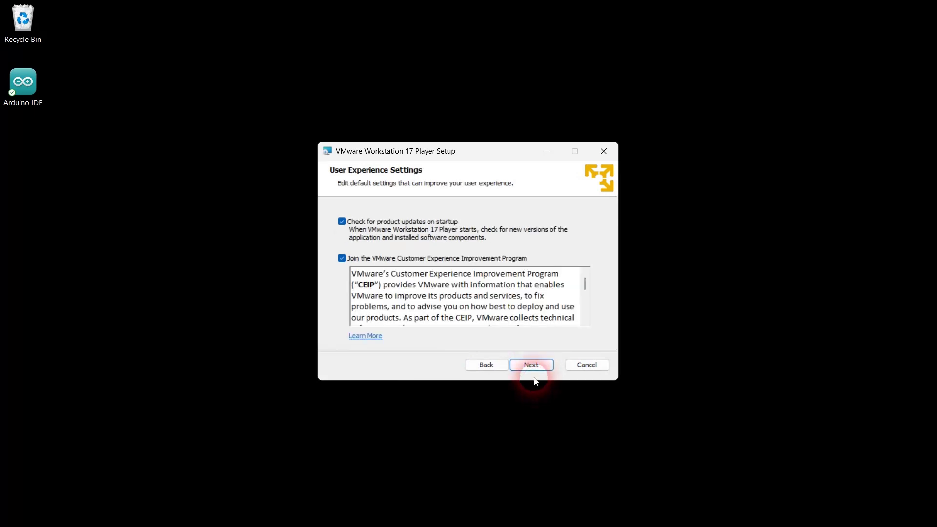
{"action": "left_click", "coordinate": [532, 366]}
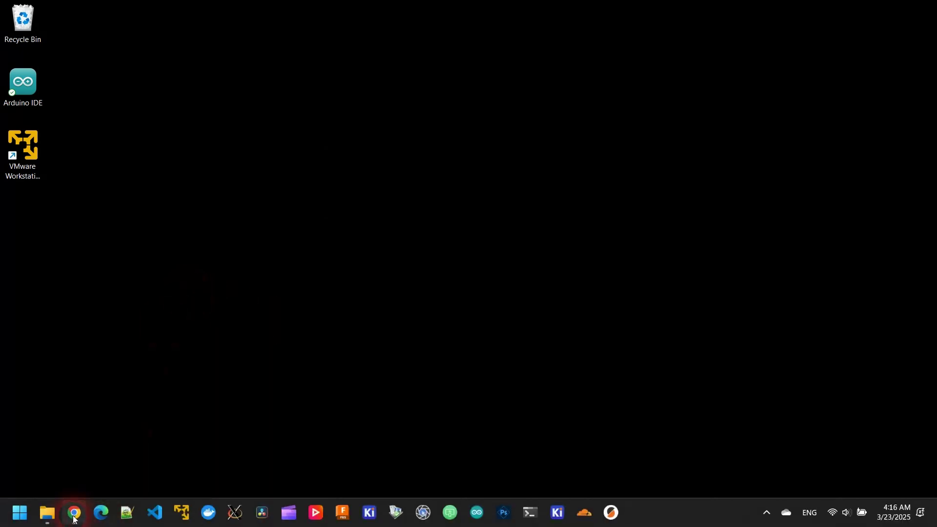
Search 'ubuntu 22.04 download' in a new Chrome tab.
{"action": "left_click", "coordinate": [178, 12]}
{"action": "left_click", "coordinate": [156, 12]}
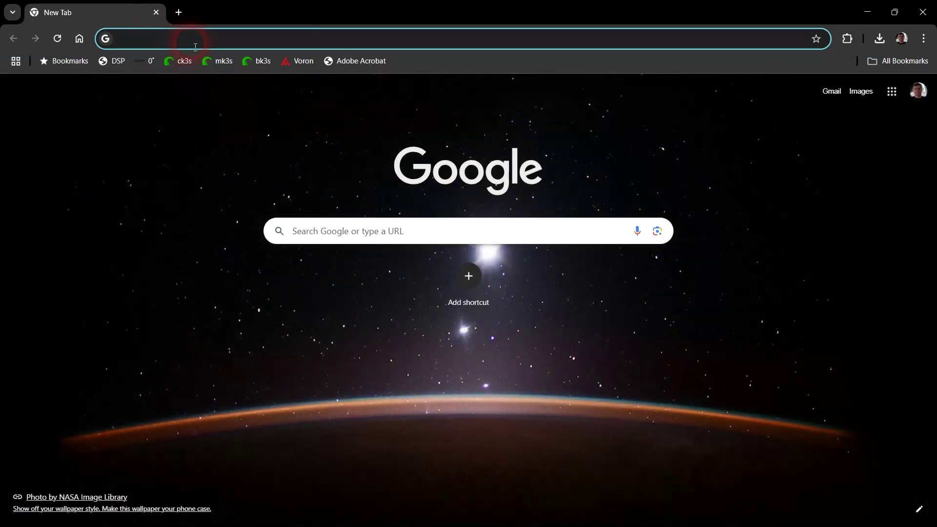
{"action": "left_click", "coordinate": [188, 38]}
{"action": "type", "text": "ubuntu"}
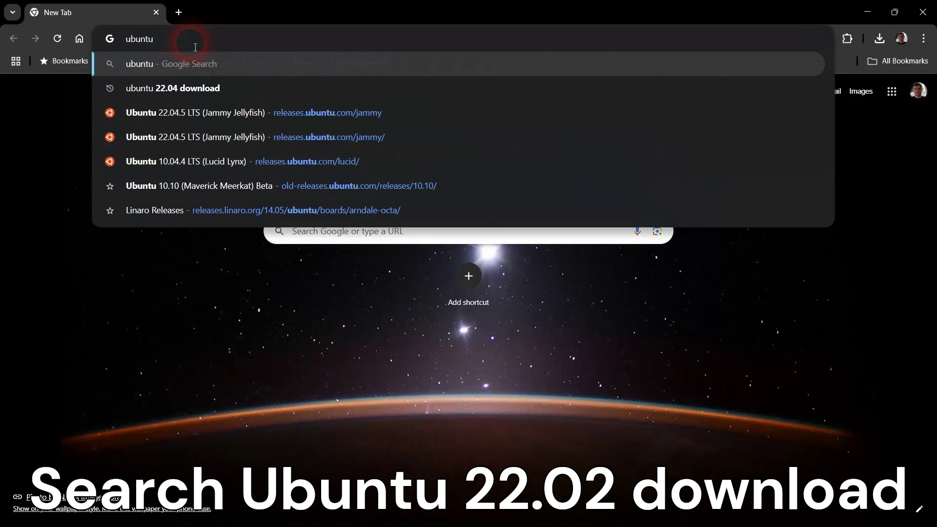
{"action": "key", "text": "Down"}
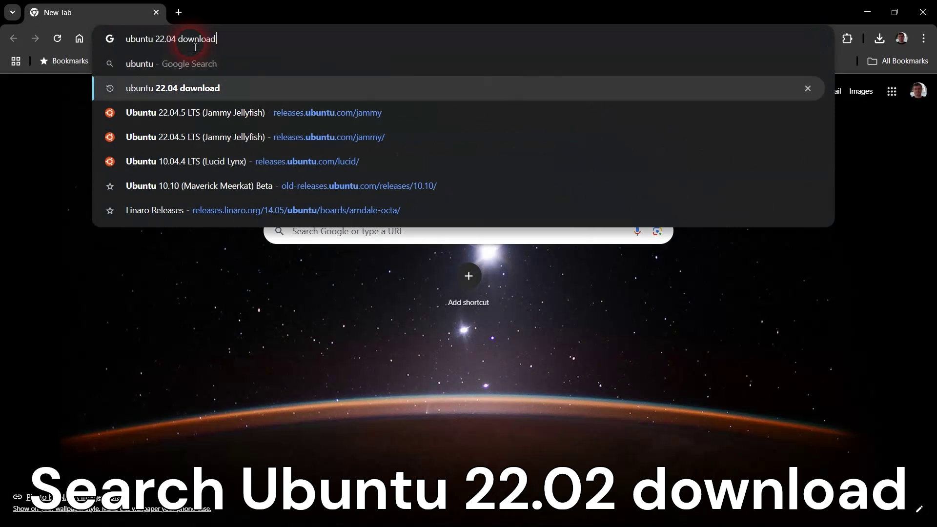
{"action": "key", "text": "Return"}
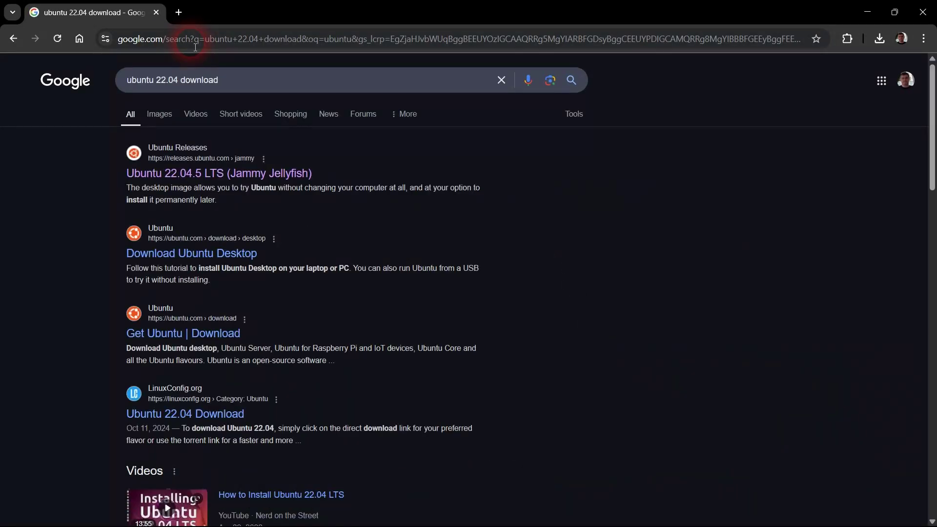
Download the Ubuntu 22.04.5 64-bit desktop ISO from releases.ubuntu.com and check its progress.
{"action": "left_click", "coordinate": [258, 178]}
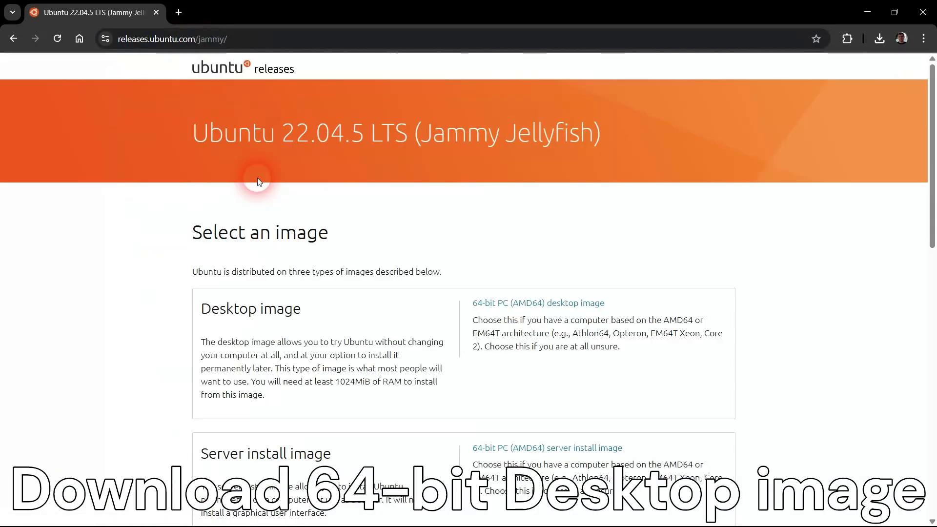
{"action": "left_click", "coordinate": [531, 305]}
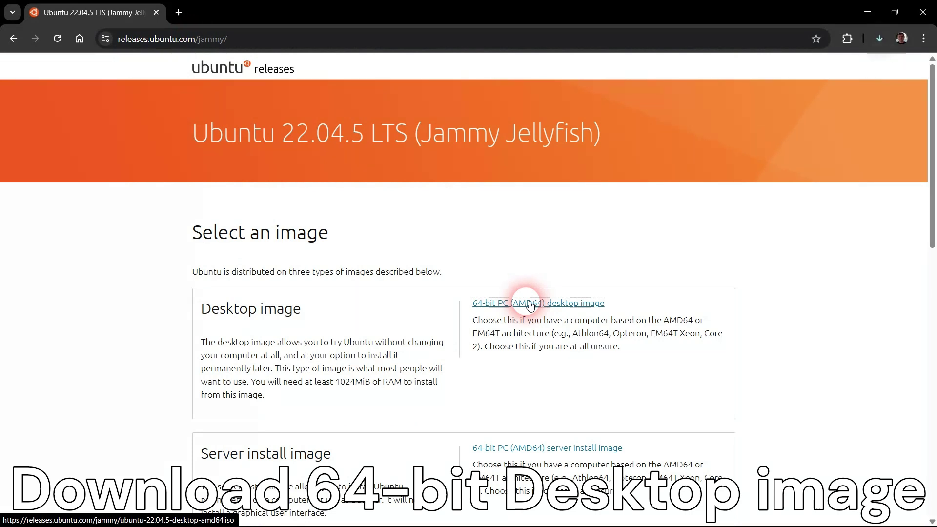
{"action": "left_click", "coordinate": [878, 39]}
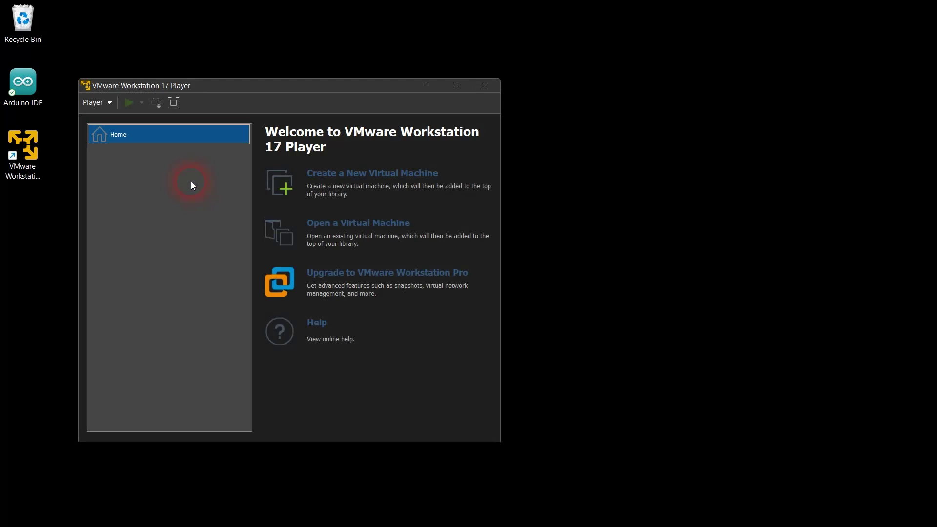
Start a new virtual machine using the downloaded Ubuntu 22.04.5 ISO.
{"action": "left_click", "coordinate": [332, 178]}
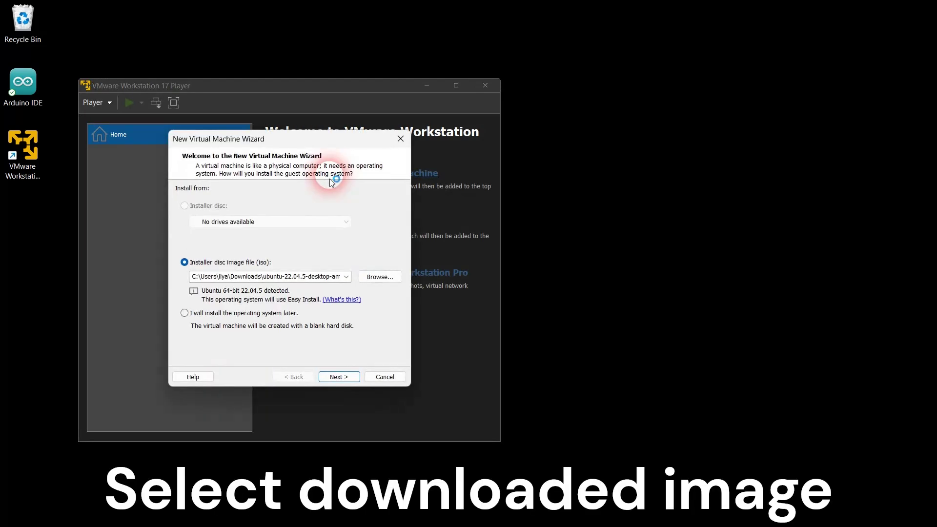
{"action": "left_click", "coordinate": [379, 276]}
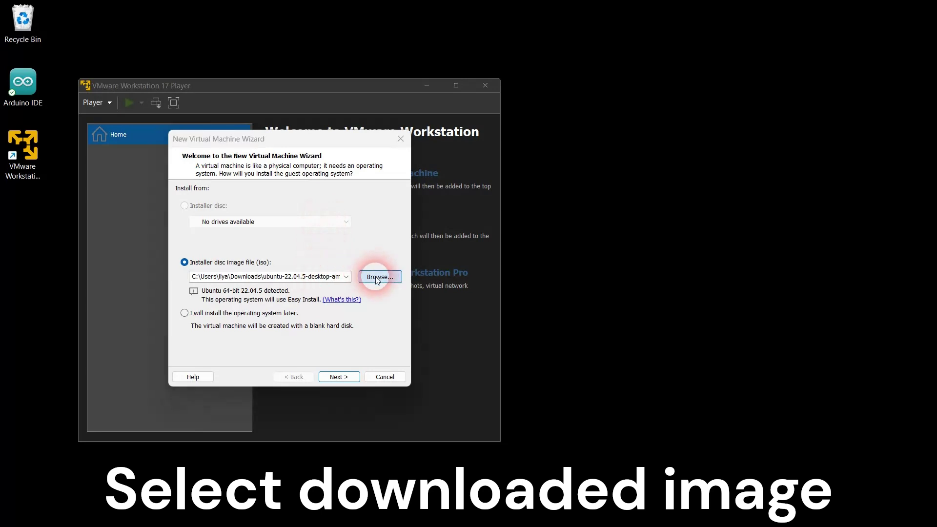
{"action": "double_click", "coordinate": [363, 265]}
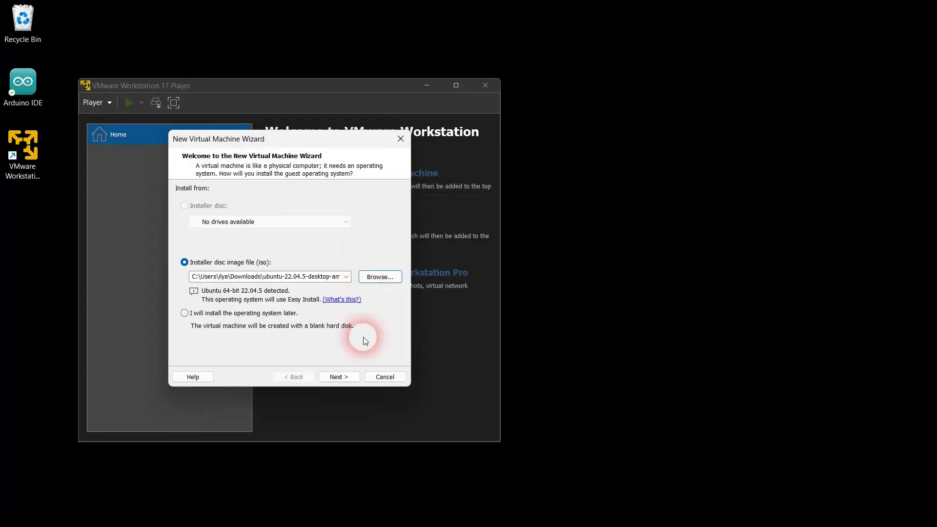
{"action": "left_click", "coordinate": [339, 377]}
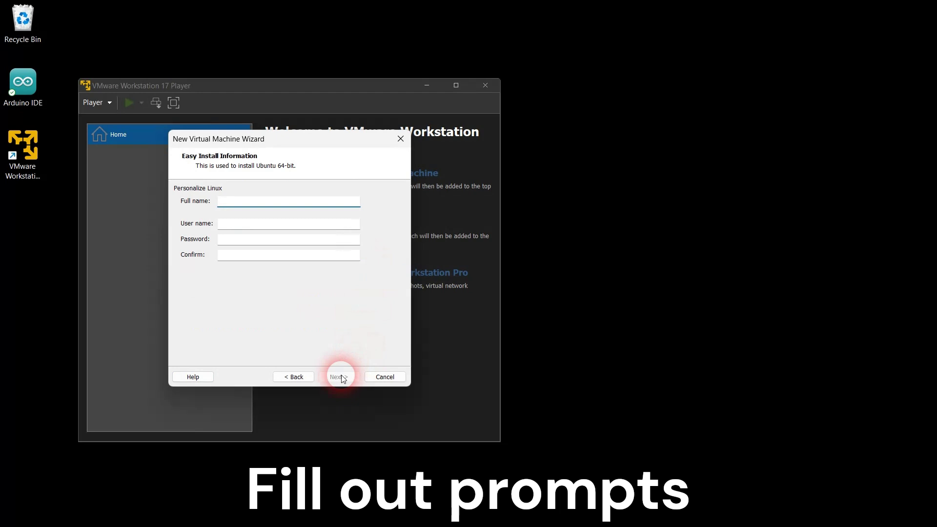
Enter the account's full name, user name and password for Easy Install.
{"action": "type", "text": "Ilia"}
{"action": "key", "text": "Tab"}
{"action": "type", "text": "ilia"}
{"action": "key", "text": "Tab"}
{"action": "type", "text": "i"}
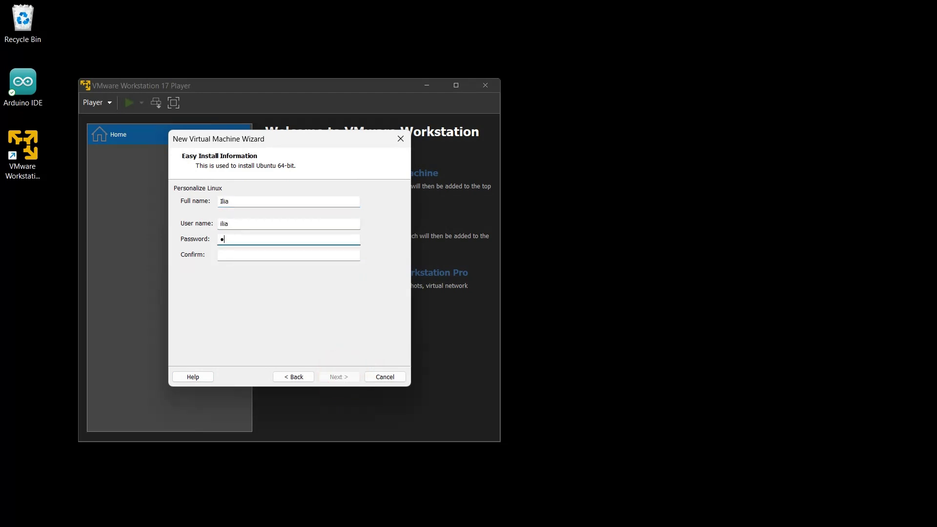
{"action": "key", "text": "Tab"}
Confirm the password, name the VM 'Ubuntu 22.04' and save it outside OneDrive Documents.
{"action": "type", "text": "i"}
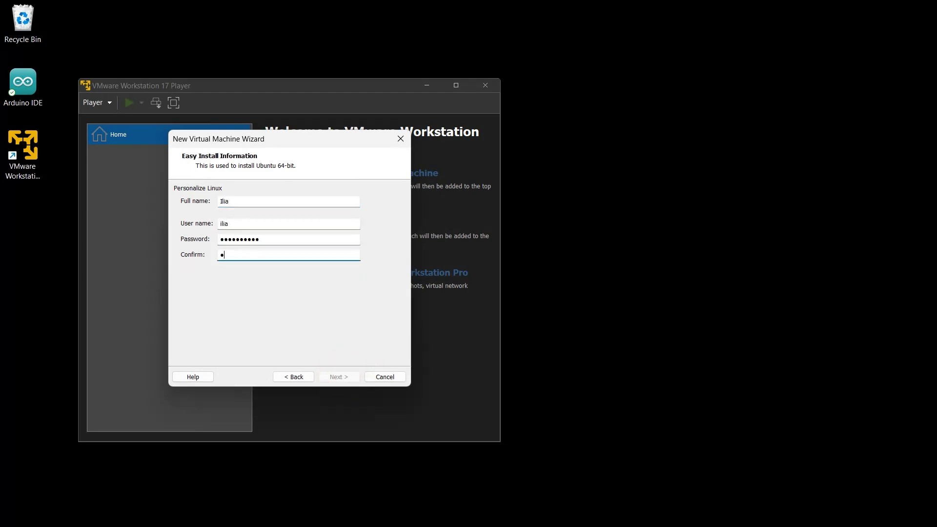
{"action": "type", "text": "•••••••••"}
{"action": "left_click", "coordinate": [340, 377]}
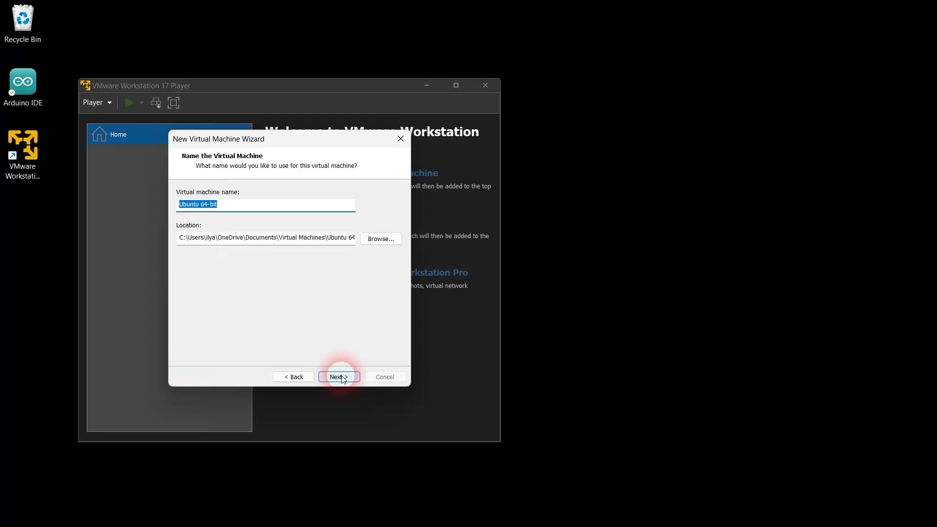
{"action": "left_click", "coordinate": [276, 208]}
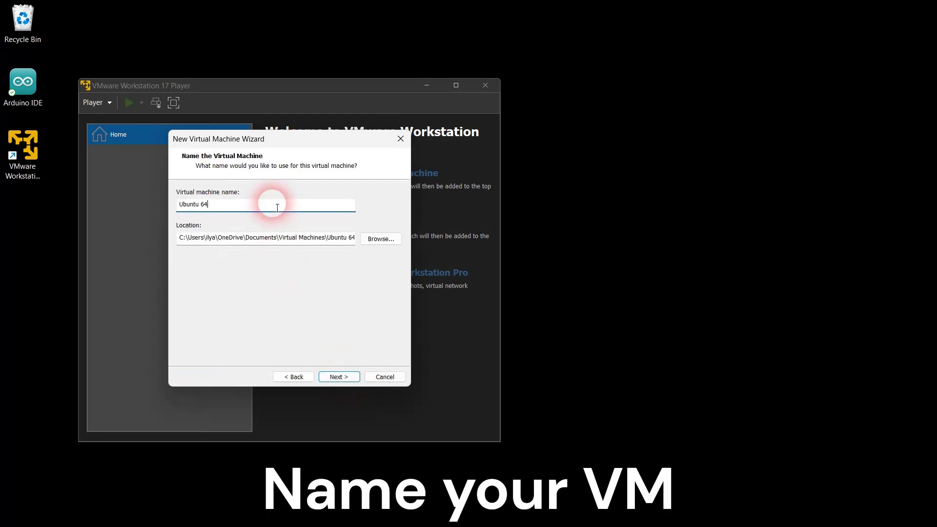
{"action": "type", "text": "22.04"}
{"action": "left_click", "coordinate": [226, 238]}
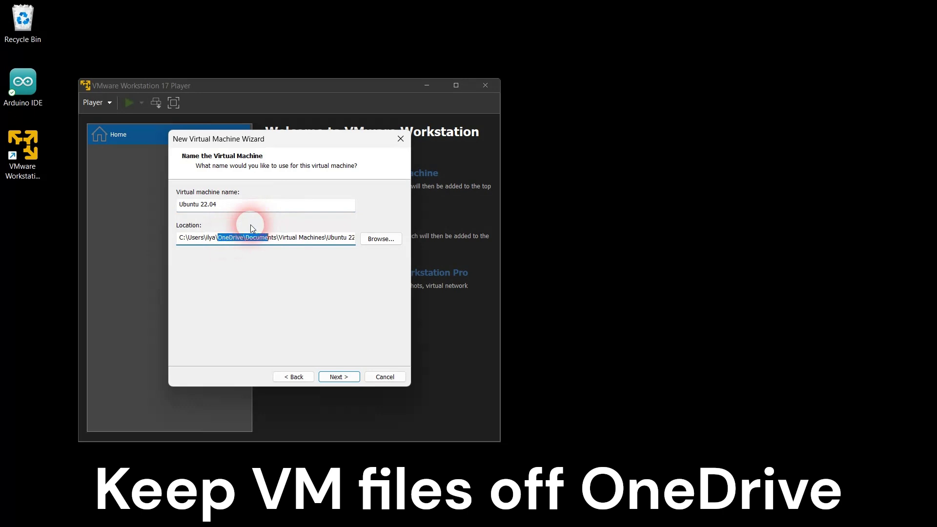
{"action": "key", "text": "shift+Right"}
{"action": "key", "text": "shift+Right"}
{"action": "key", "text": "shift+Right"}
{"action": "key", "text": "shift+Right"}
{"action": "key", "text": "BackSpace"}
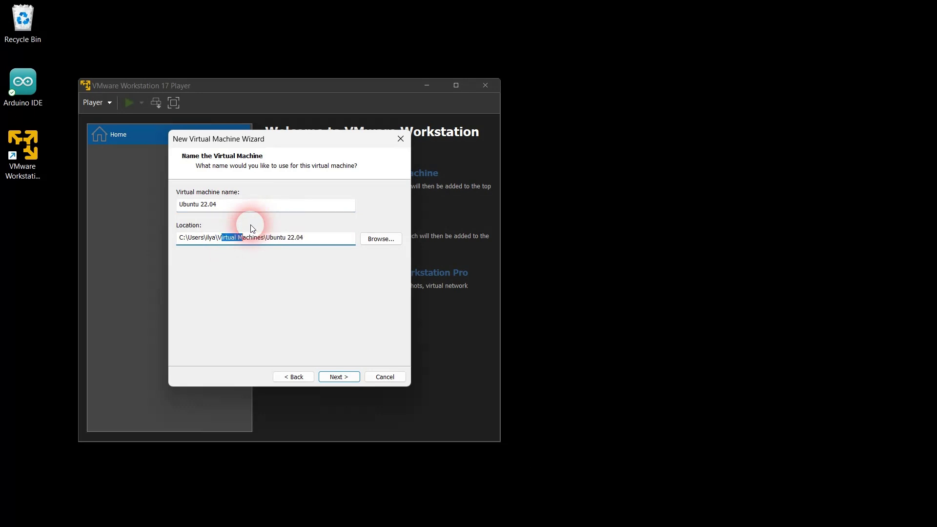
{"action": "key", "text": "BackSpace"}
{"action": "key", "text": "BackSpace"}
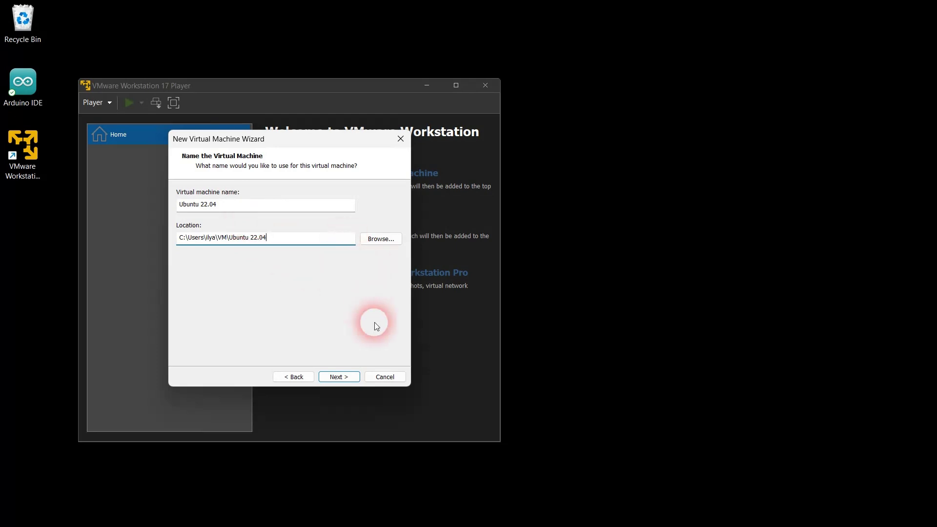
Give the VM a 50 GB virtual disk stored as a single file.
{"action": "left_click", "coordinate": [345, 379]}
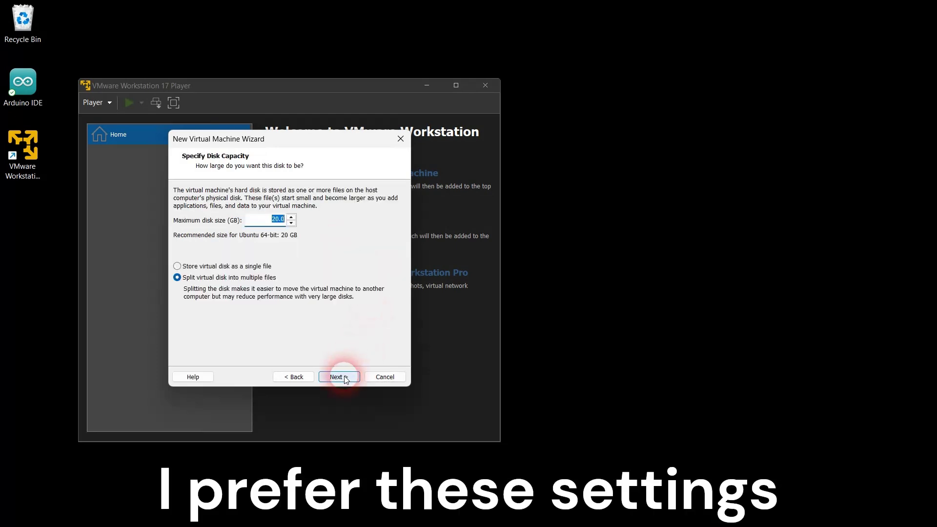
{"action": "left_click", "coordinate": [177, 266]}
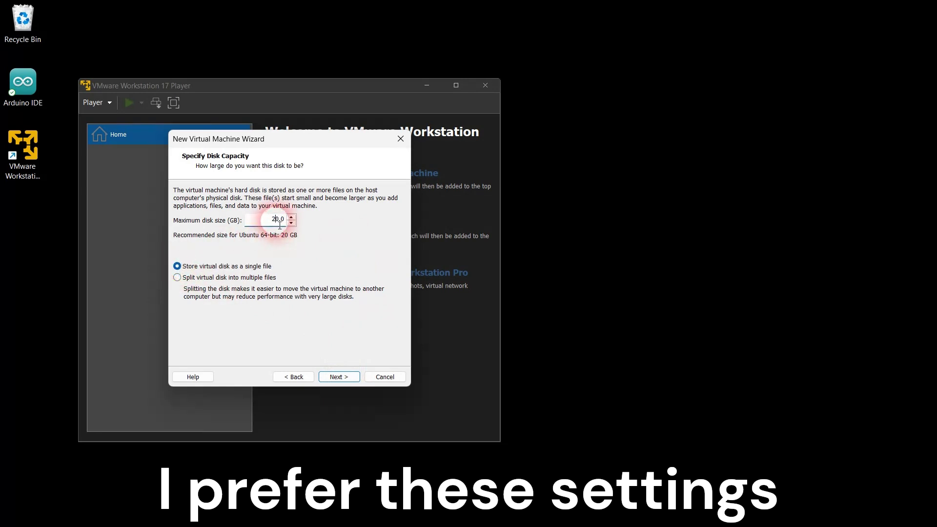
{"action": "key", "text": "BackSpace"}
{"action": "key", "text": "BackSpace"}
{"action": "type", "text": "50"}
{"action": "left_click", "coordinate": [325, 264]}
{"action": "left_click", "coordinate": [336, 377]}
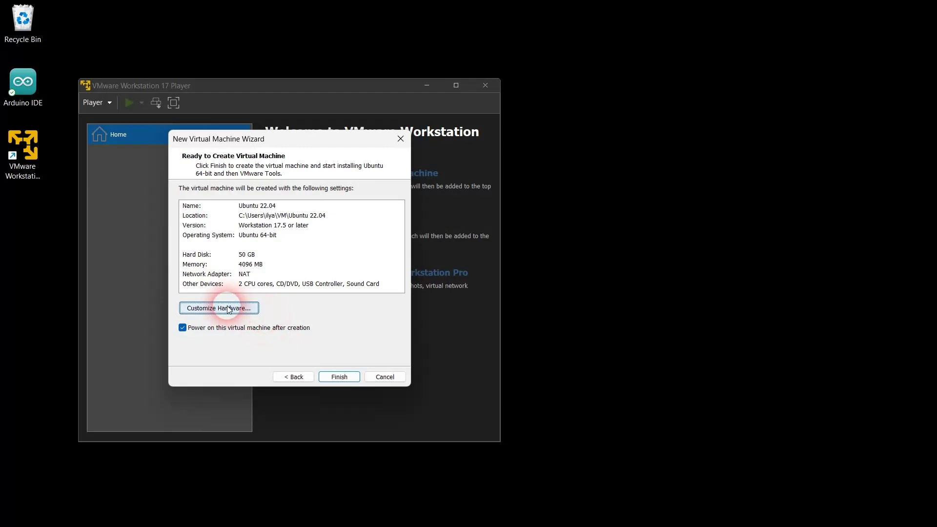
Customize the VM hardware to 8192 MB of memory and 4 processor cores.
{"action": "left_click", "coordinate": [219, 308]}
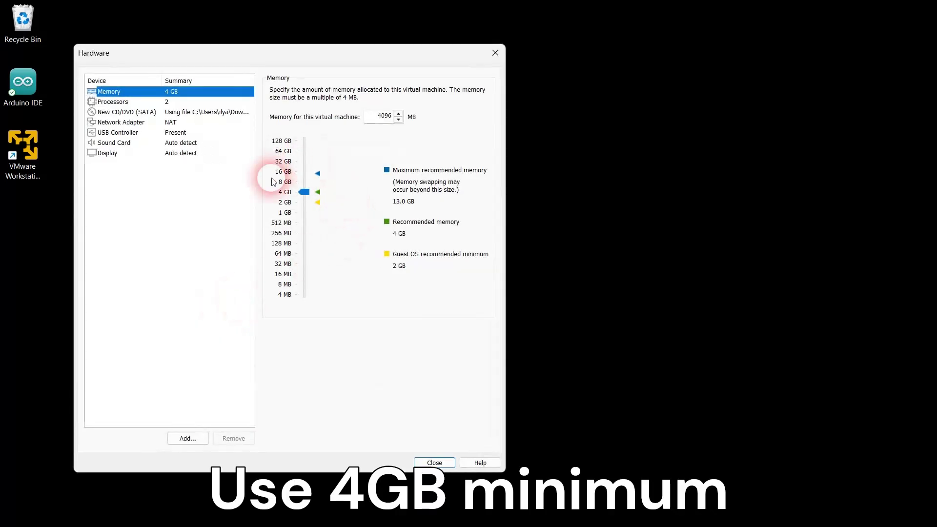
{"action": "left_click_drag", "start_coordinate": [304, 192], "coordinate": [303, 183]}
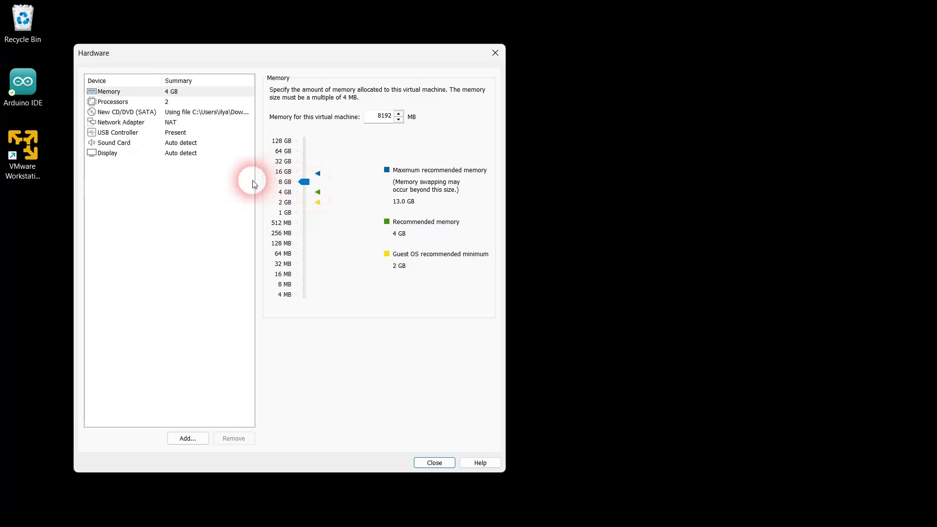
{"action": "left_click", "coordinate": [136, 100]}
{"action": "left_click", "coordinate": [397, 91]}
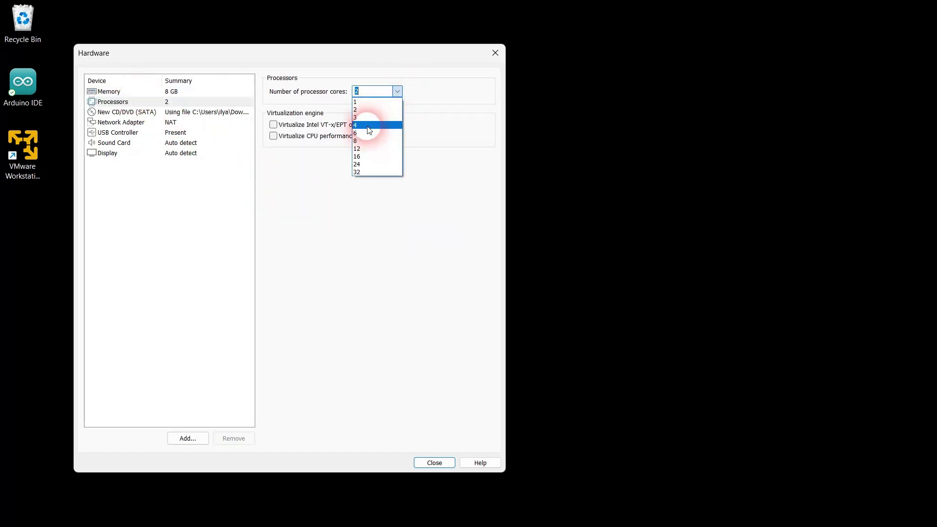
{"action": "left_click", "coordinate": [369, 126]}
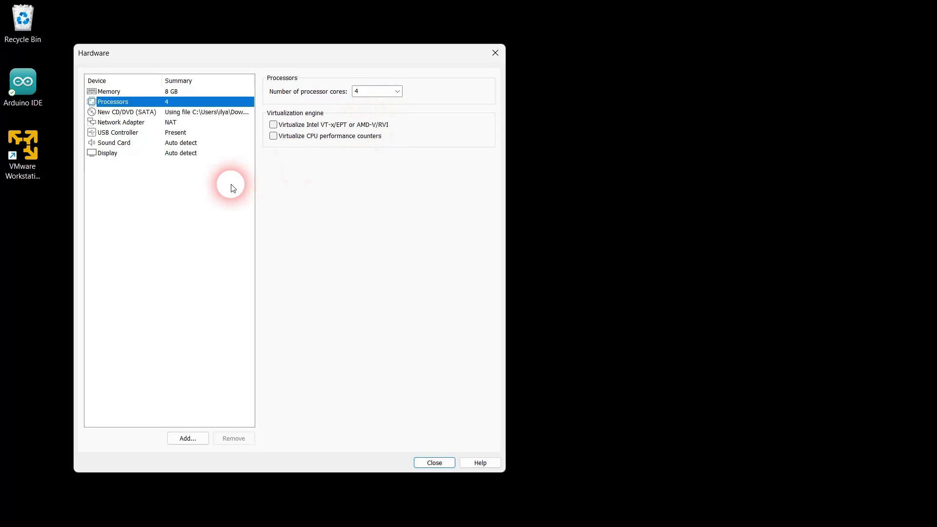
{"action": "left_click", "coordinate": [422, 461]}
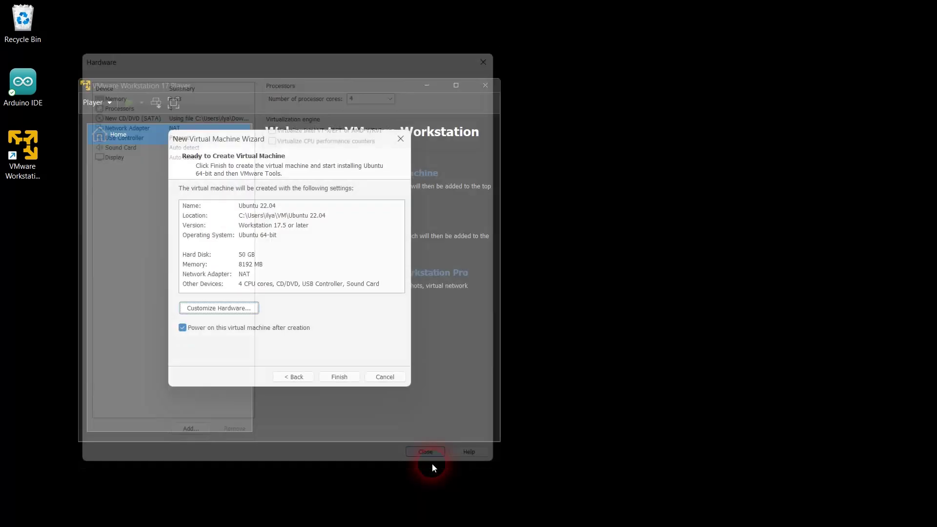
Power on the VM and start a minimal Ubuntu install with English (US) keyboard, erasing the disk.
{"action": "left_click", "coordinate": [340, 377]}
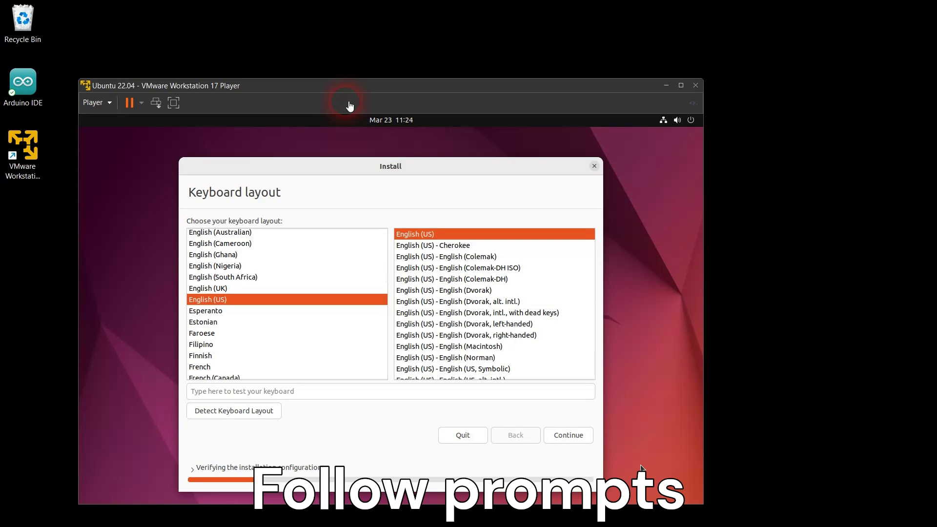
{"action": "left_click", "coordinate": [564, 435]}
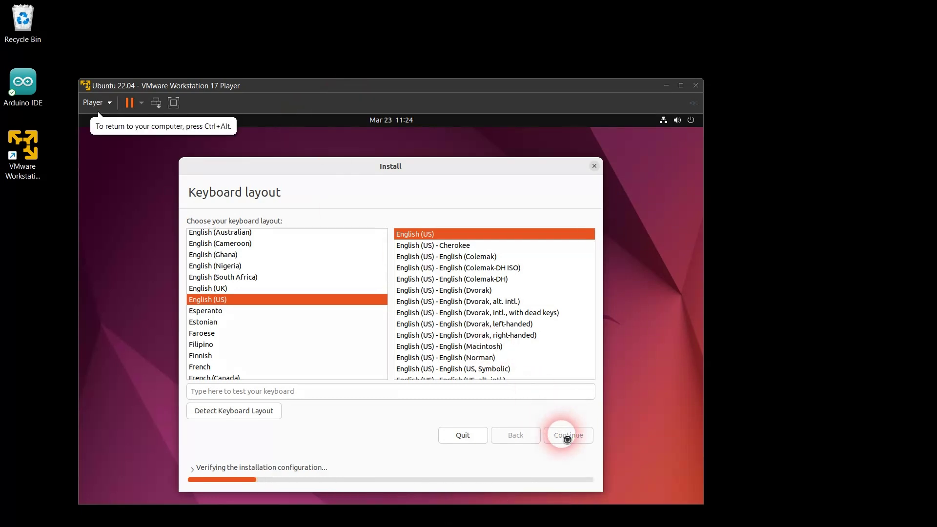
{"action": "left_click", "coordinate": [194, 261]}
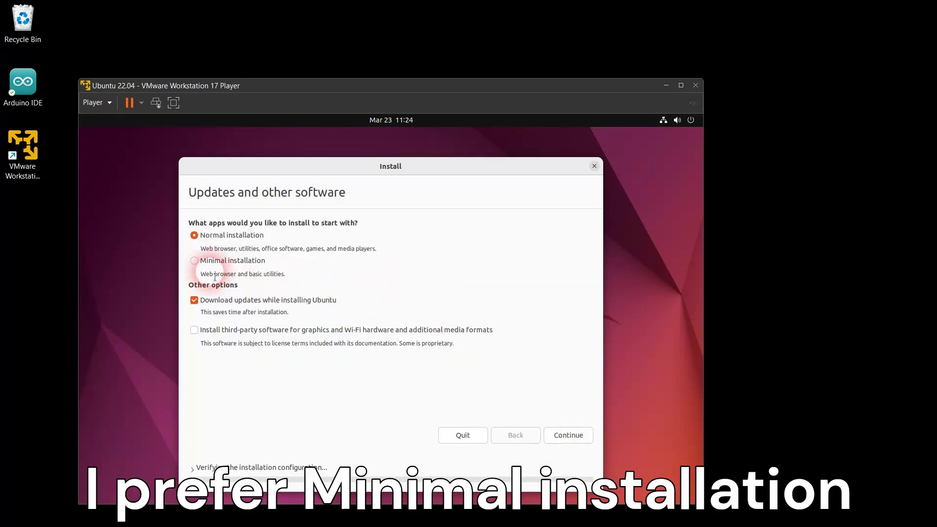
{"action": "left_click", "coordinate": [572, 434]}
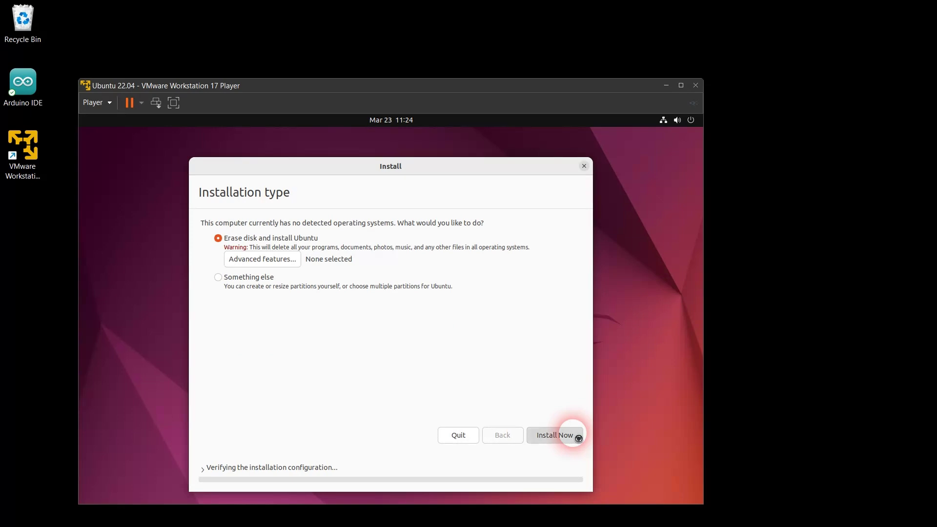
{"action": "left_click", "coordinate": [572, 434]}
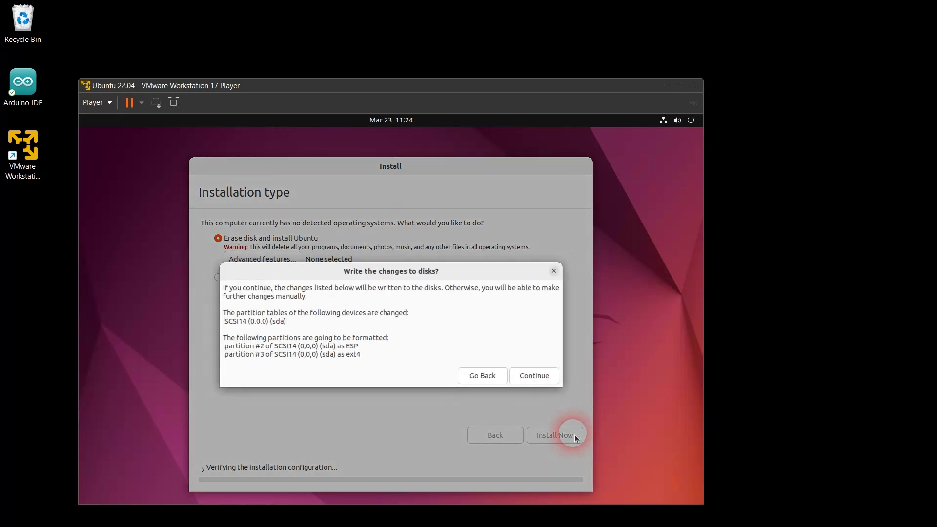
{"action": "left_click", "coordinate": [546, 380]}
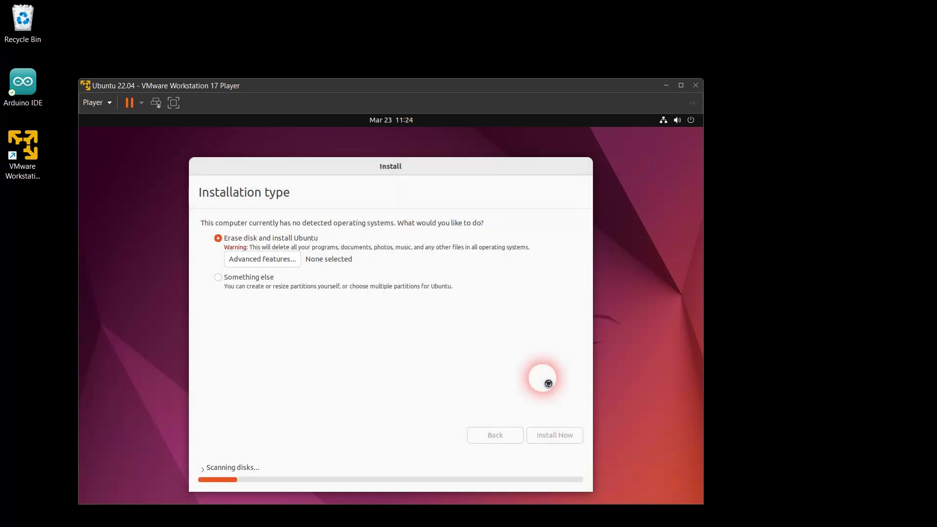
{"action": "left_click", "coordinate": [560, 436]}
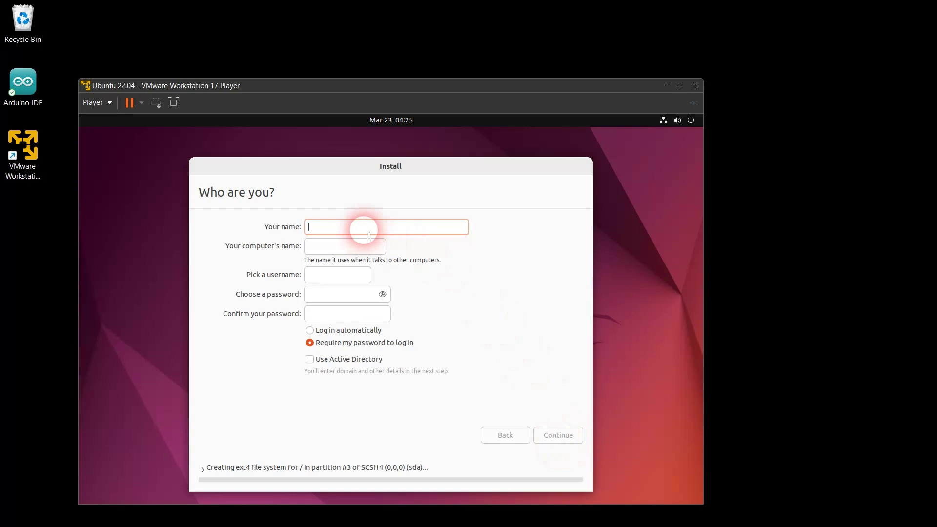
Enter the user's name, computer name, username and password, enable automatic login, and continue installing.
{"action": "key", "text": "Tab"}
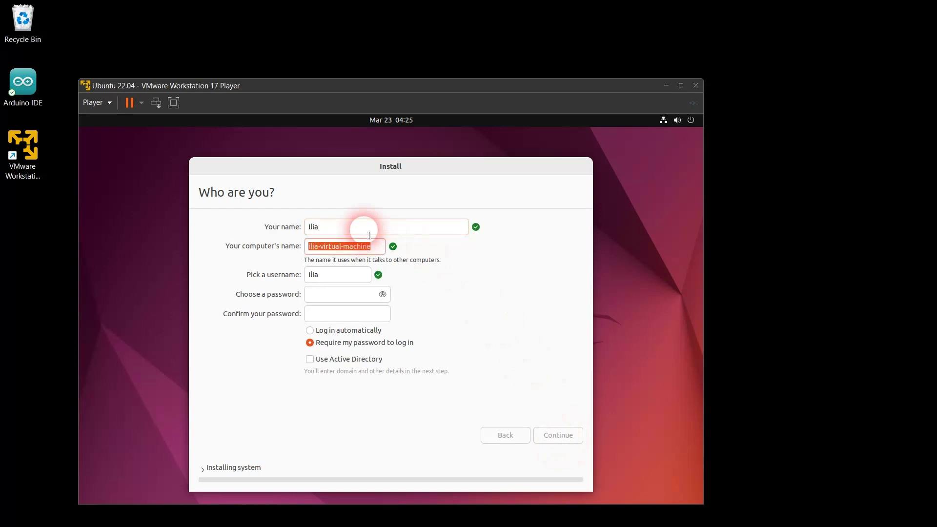
{"action": "key", "text": "Tab"}
{"action": "key", "text": "Tab"}
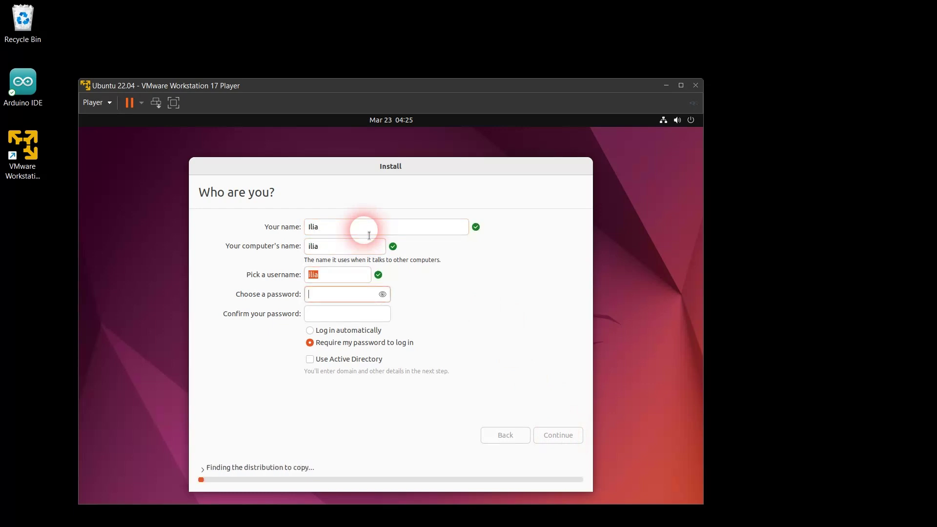
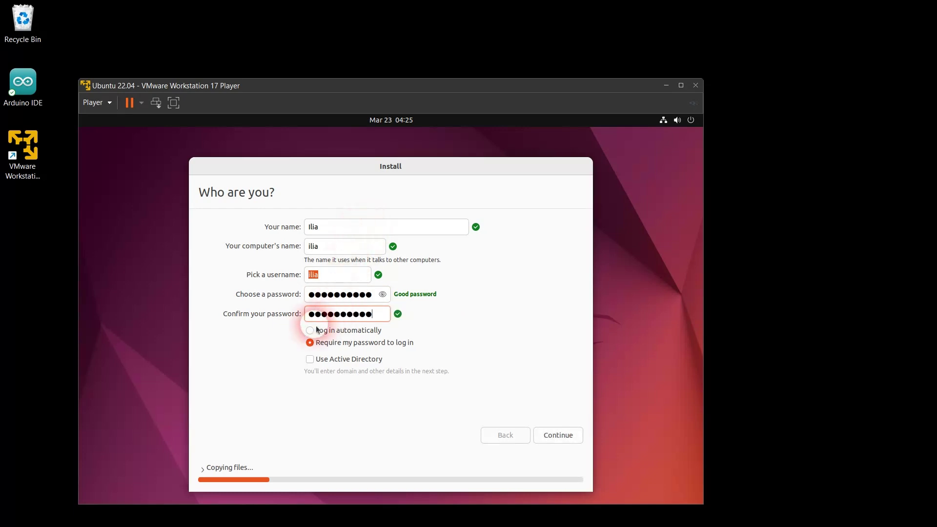
{"action": "left_click", "coordinate": [313, 332]}
{"action": "left_click", "coordinate": [563, 436]}
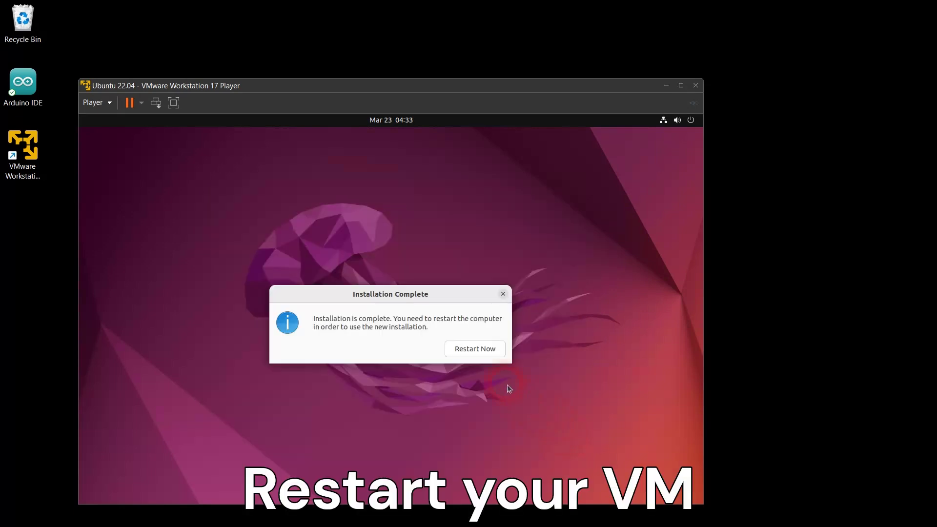
Restart the VM and skip through online accounts, Ubuntu Pro, Help improve Ubuntu and privacy pages.
{"action": "left_click", "coordinate": [483, 355]}
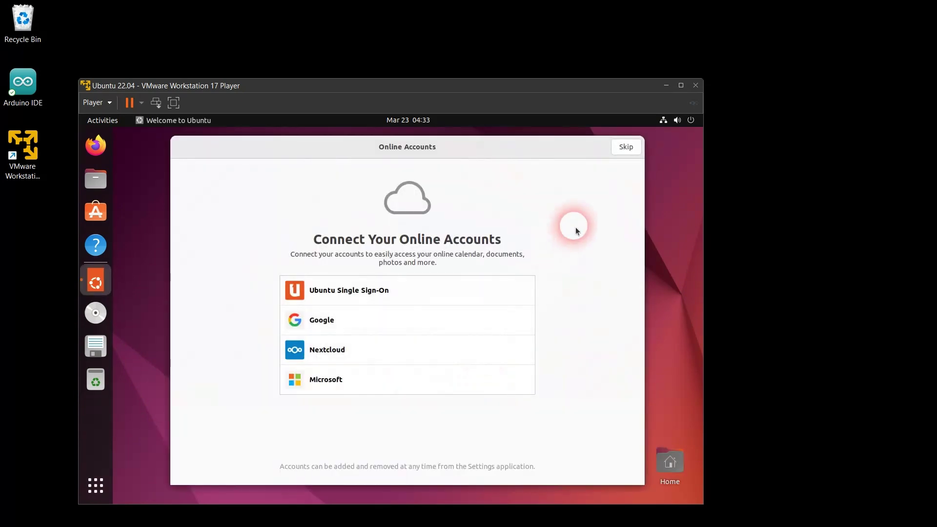
{"action": "left_click", "coordinate": [623, 148]}
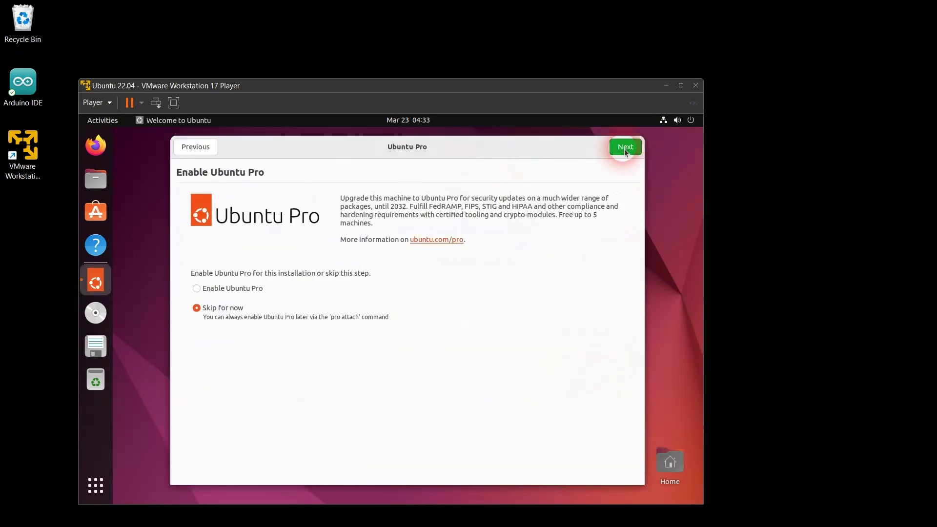
{"action": "left_click", "coordinate": [625, 148]}
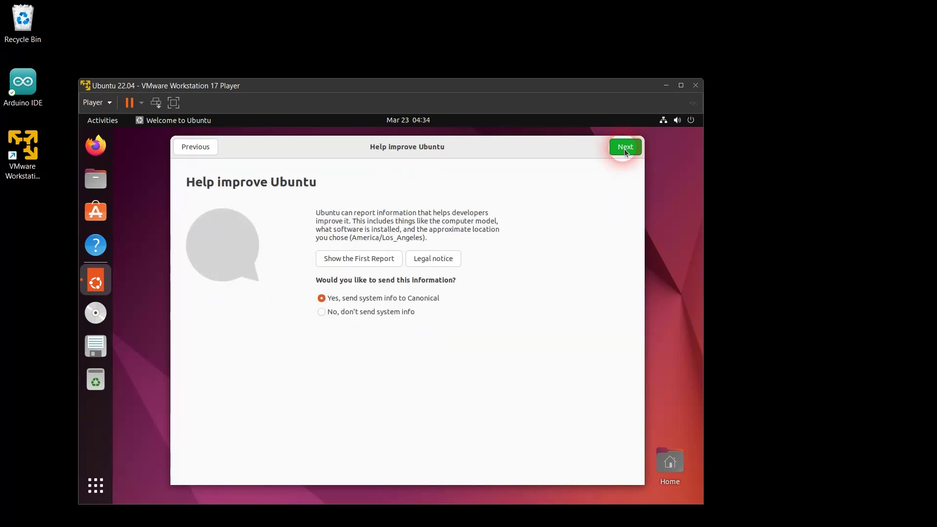
{"action": "left_click", "coordinate": [625, 150]}
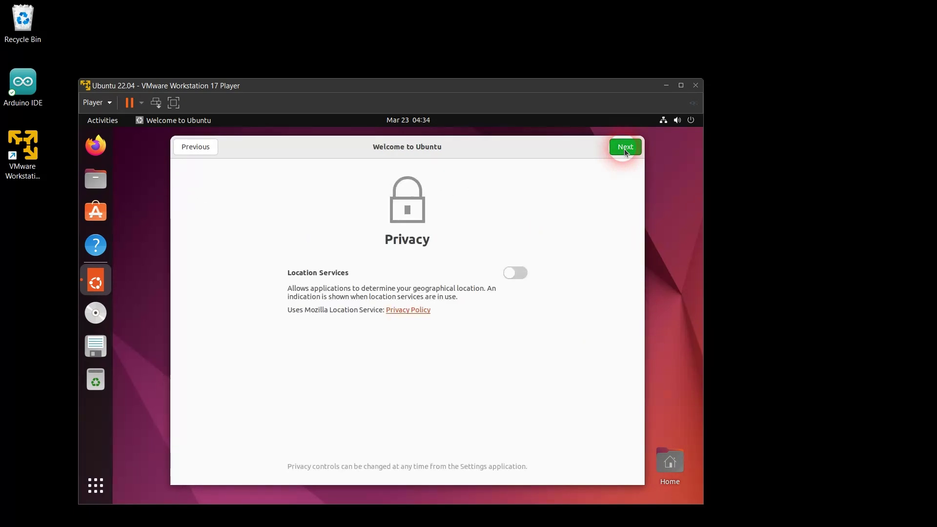
{"action": "left_click", "coordinate": [625, 148]}
{"action": "left_click", "coordinate": [625, 149]}
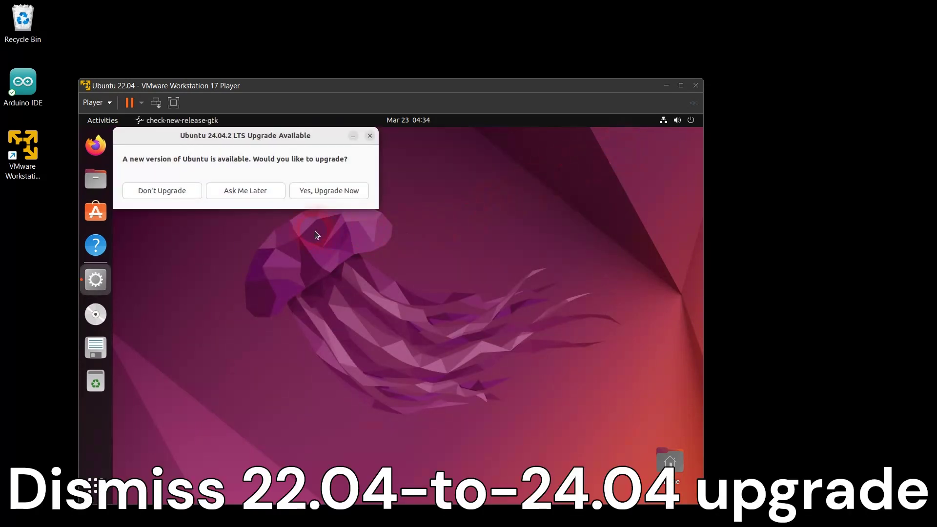
Decline the Ubuntu 24.04.2 upgrade, install the pending software updates, and restart Ubuntu.
{"action": "left_click", "coordinate": [175, 191]}
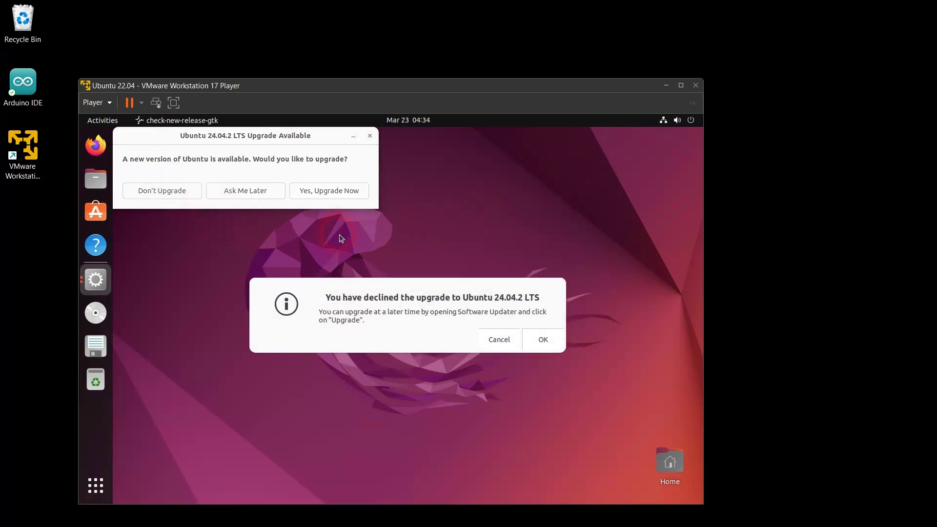
{"action": "left_click", "coordinate": [543, 344]}
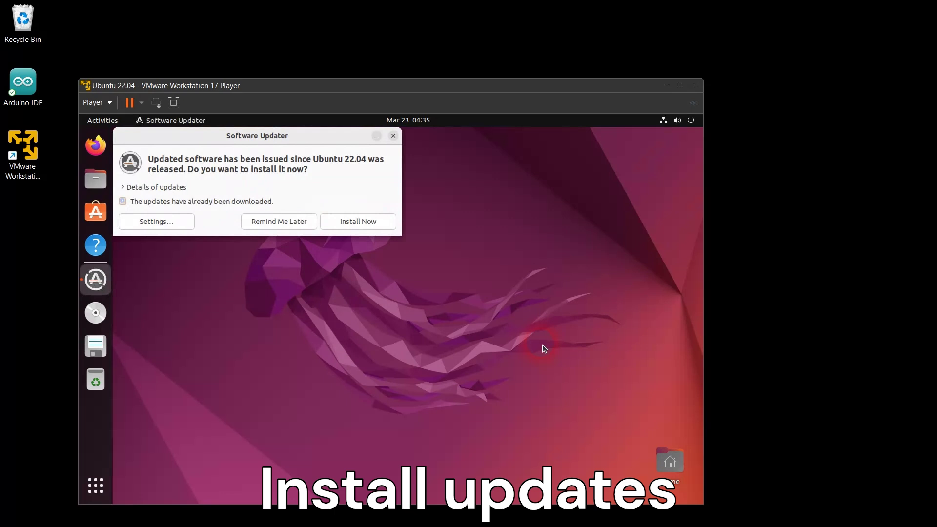
{"action": "left_click", "coordinate": [357, 229]}
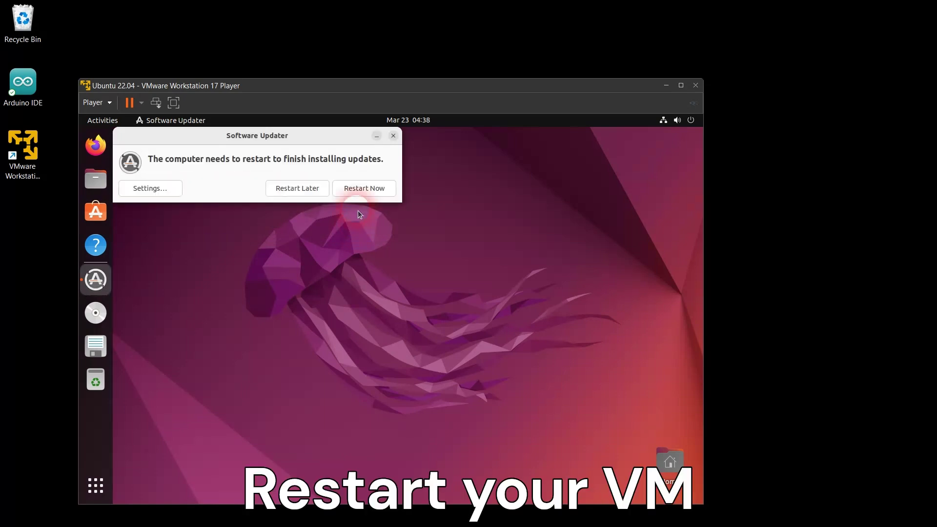
{"action": "left_click", "coordinate": [366, 197]}
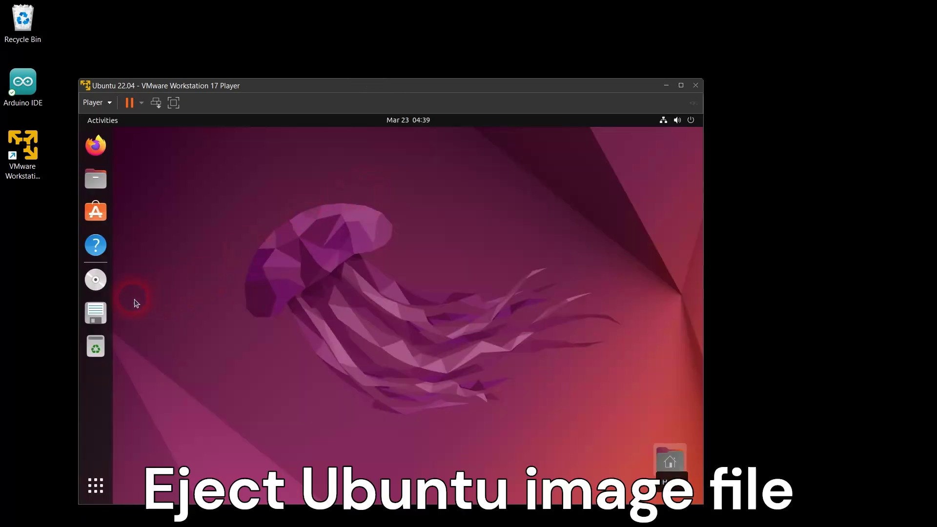
Eject the Ubuntu installer disc and switch the VM to full screen.
{"action": "right_click", "coordinate": [97, 282]}
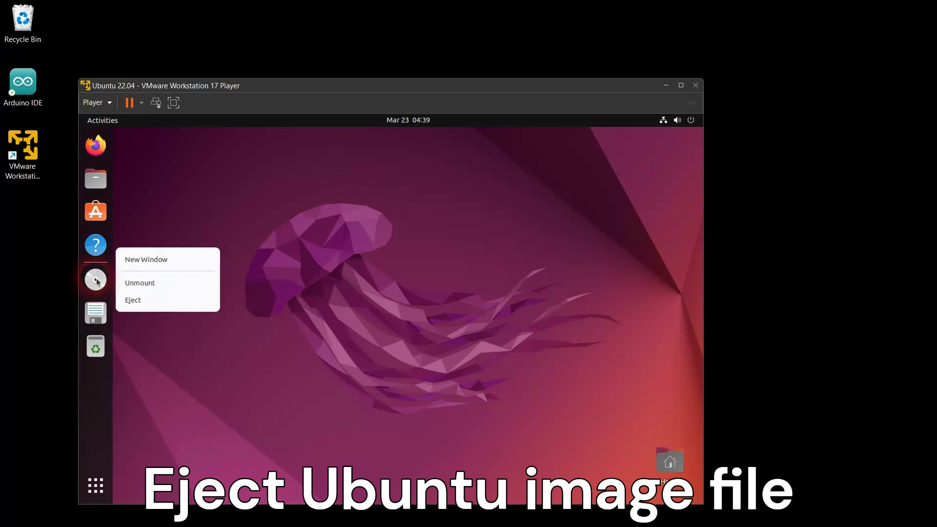
{"action": "left_click", "coordinate": [130, 302]}
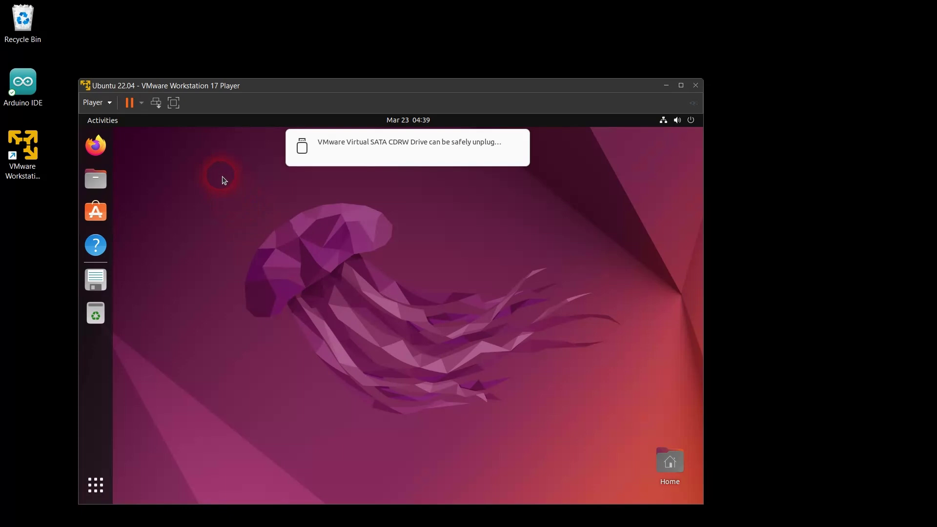
{"action": "left_click", "coordinate": [174, 103]}
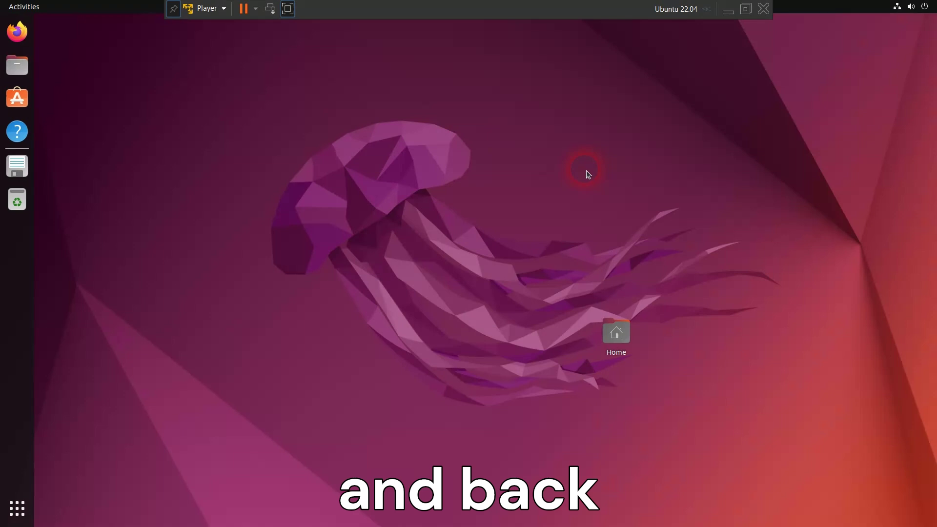
Leave full screen, re-enter it with Ctrl+Alt+Enter, then unpin and re-pin the toolbar.
{"action": "left_click", "coordinate": [746, 10]}
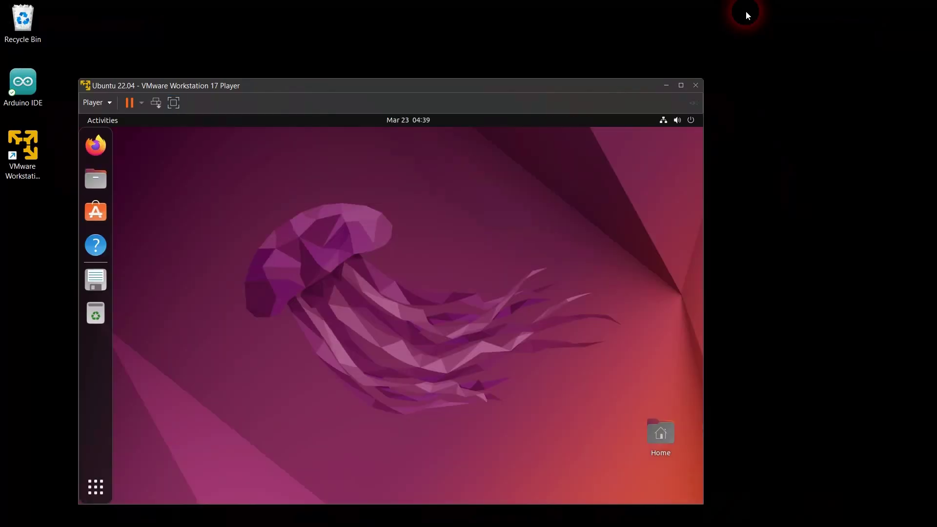
{"action": "key", "text": "ctrl+alt+Return"}
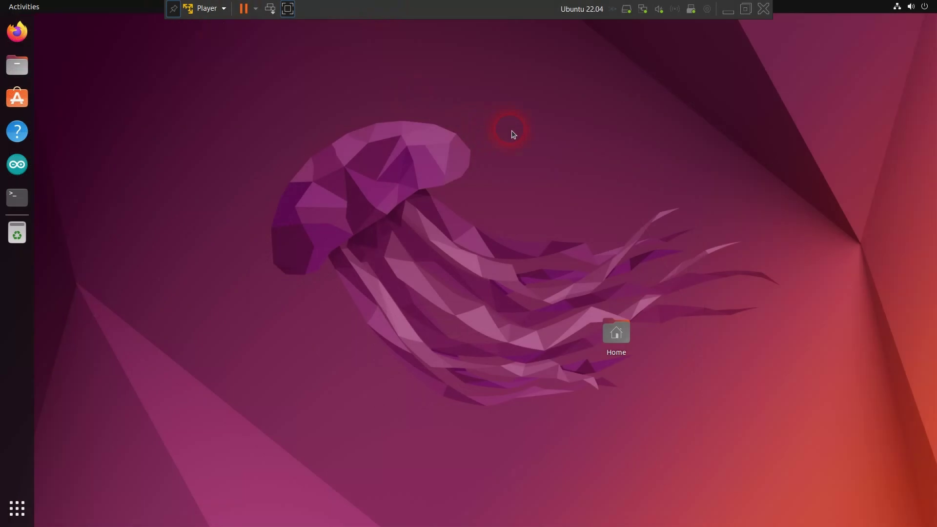
{"action": "left_click", "coordinate": [174, 15]}
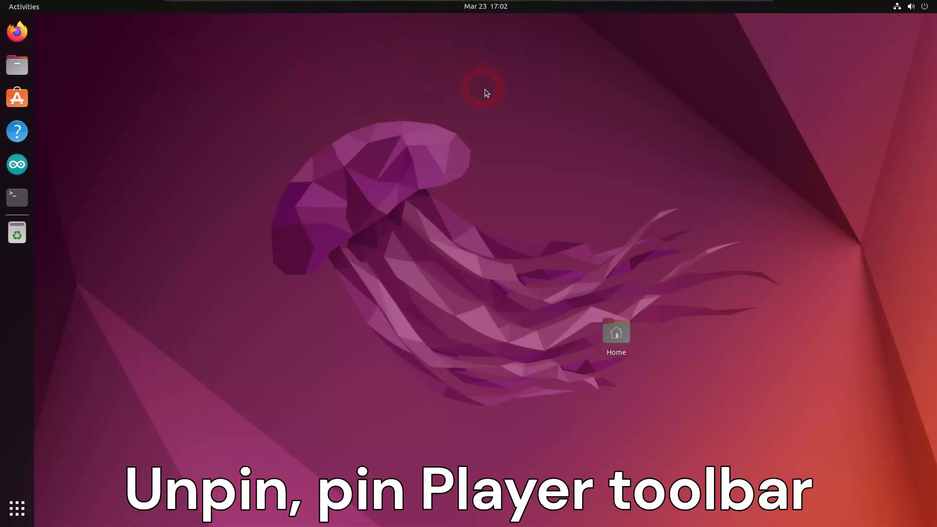
{"action": "mouse_move", "coordinate": [409, 4]}
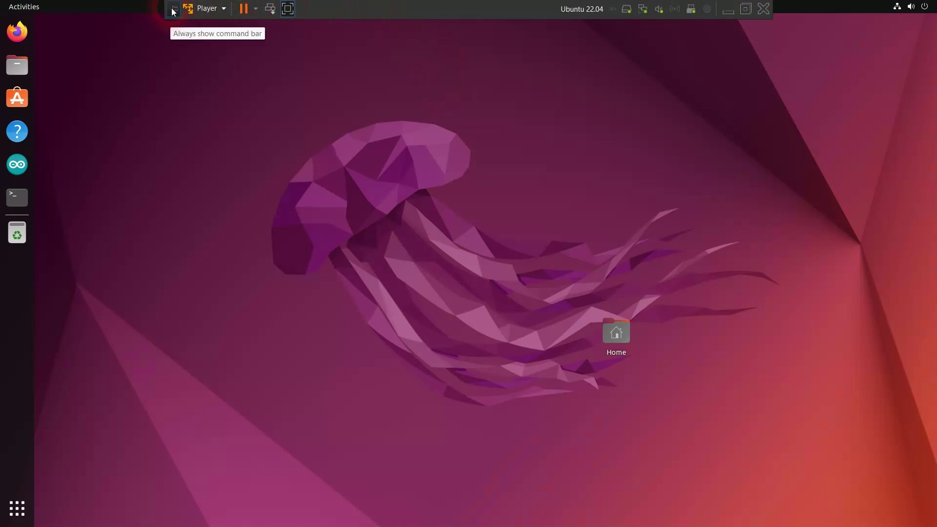
{"action": "left_click", "coordinate": [173, 8]}
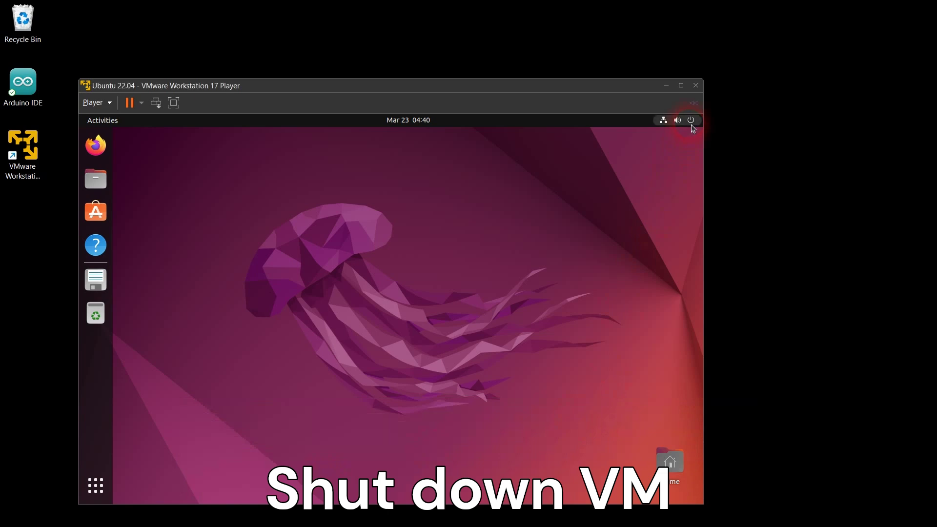
Shut down the Ubuntu guest via the system menu's Power Off option and confirm.
{"action": "left_click", "coordinate": [691, 125]}
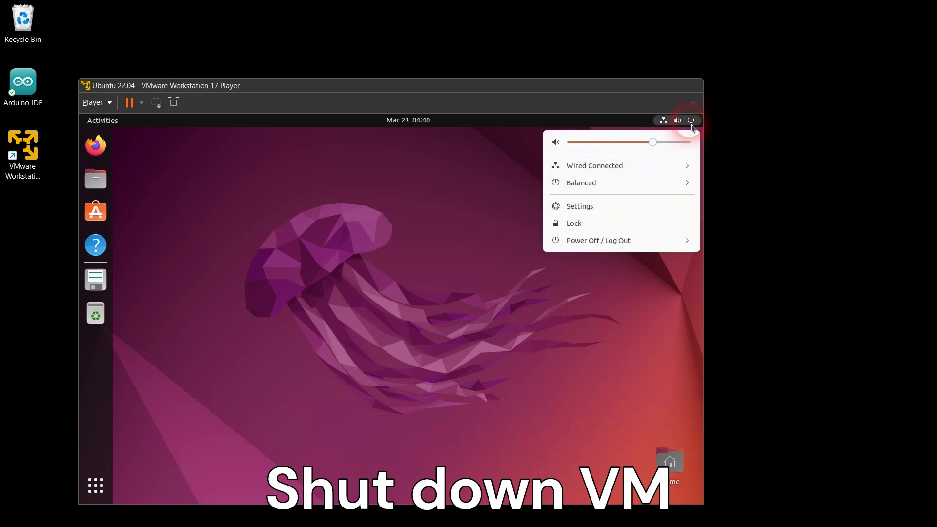
{"action": "left_click", "coordinate": [636, 242]}
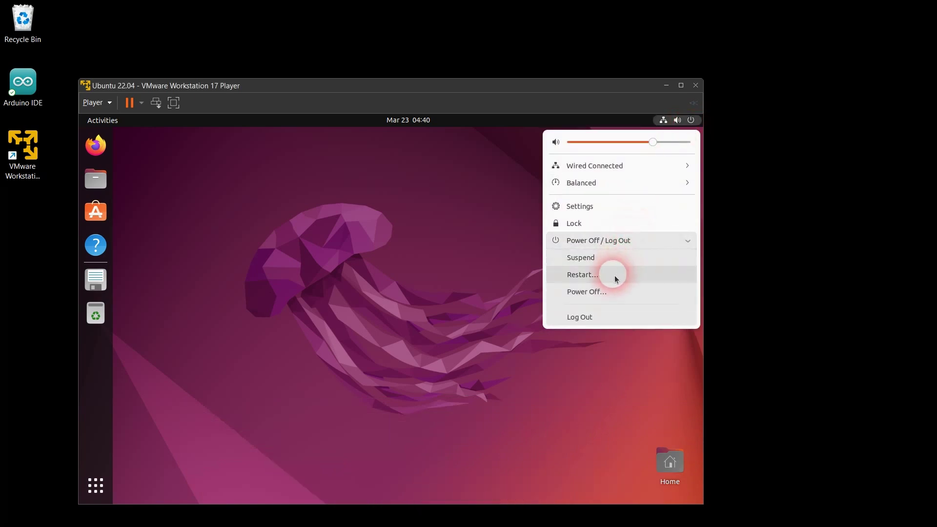
{"action": "left_click", "coordinate": [587, 292]}
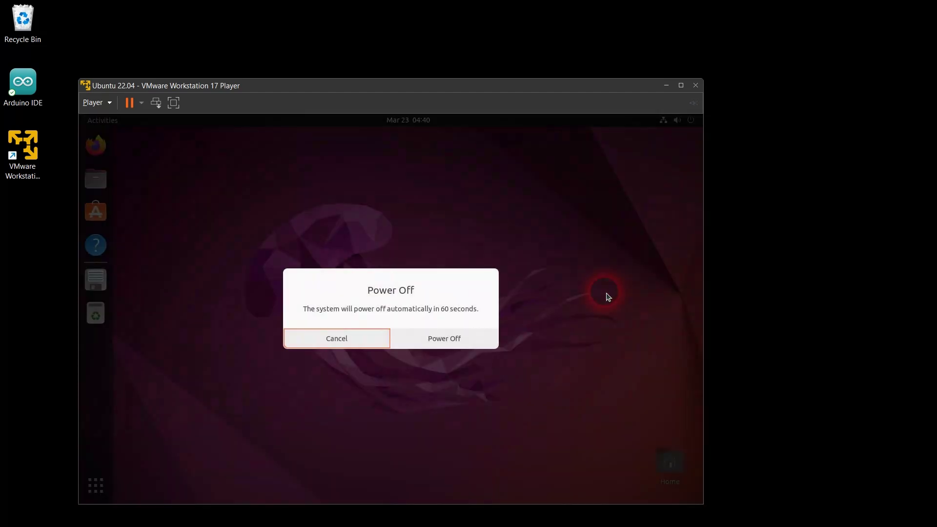
{"action": "left_click", "coordinate": [464, 341]}
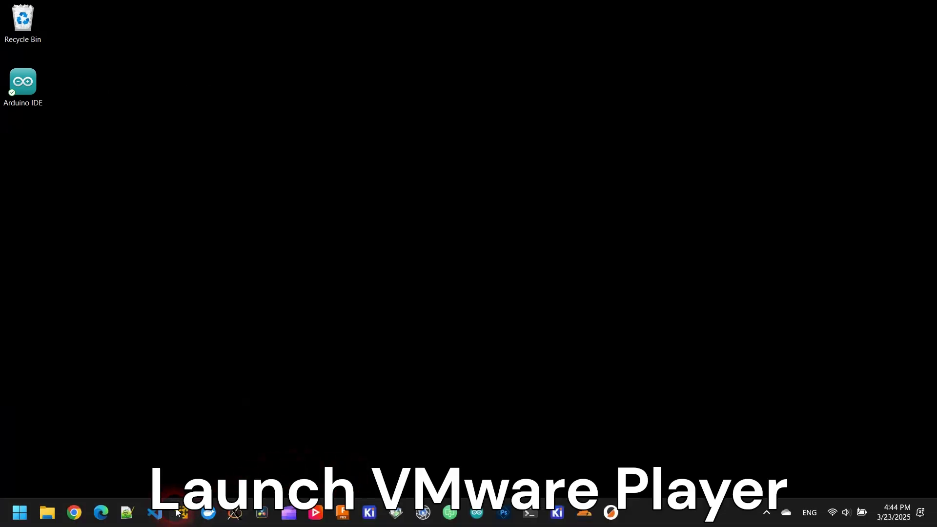
Launch VMware Player and open the Ubuntu 22.04 VM's settings.
{"action": "left_click", "coordinate": [327, 437]}
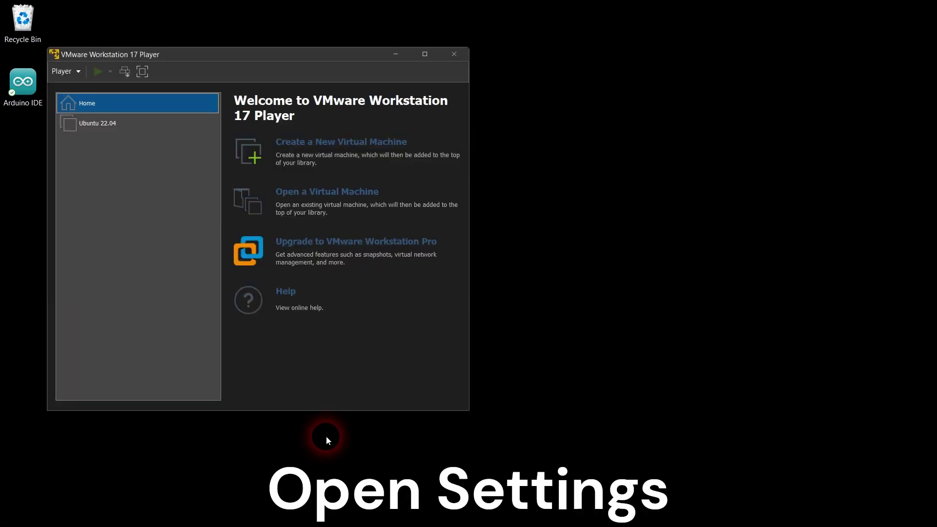
{"action": "right_click", "coordinate": [124, 123]}
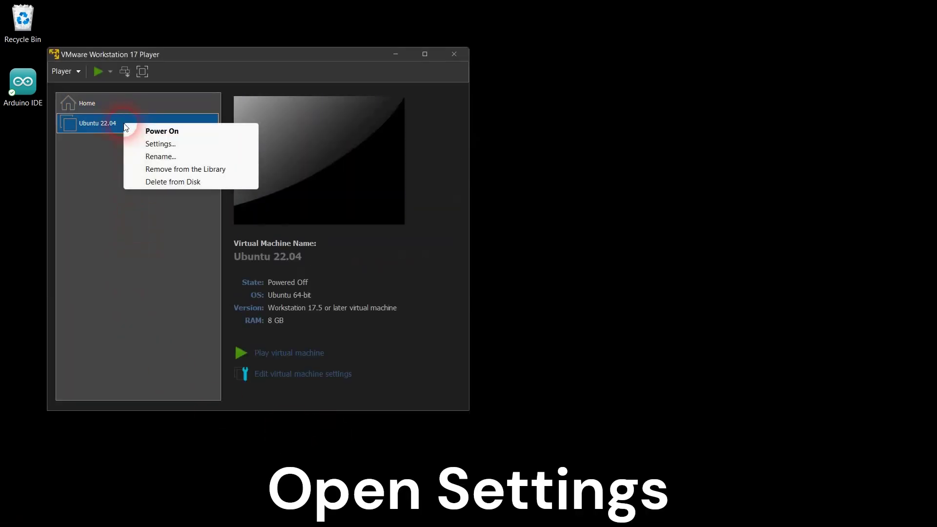
{"action": "left_click", "coordinate": [145, 142]}
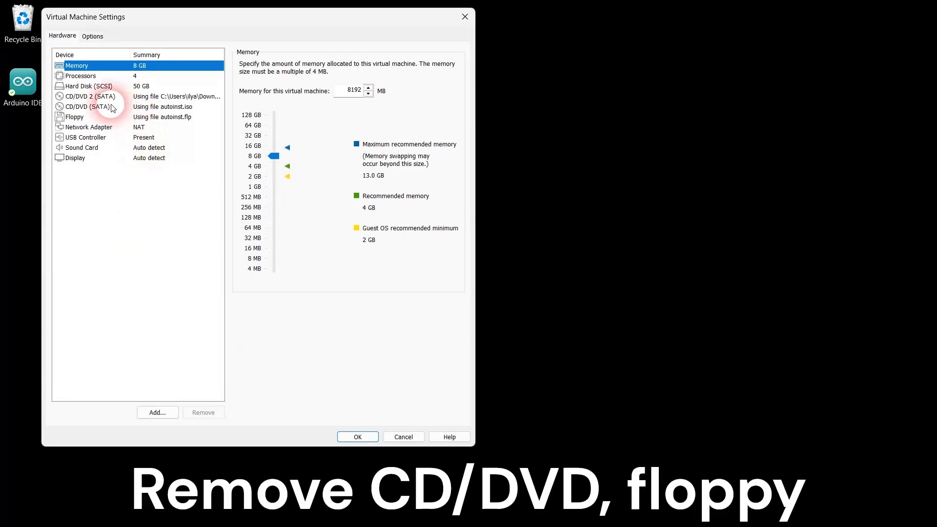
Remove the CD/DVD (SATA), CD/DVD 2 (SATA) and floppy drives from the VM hardware.
{"action": "left_click", "coordinate": [99, 108]}
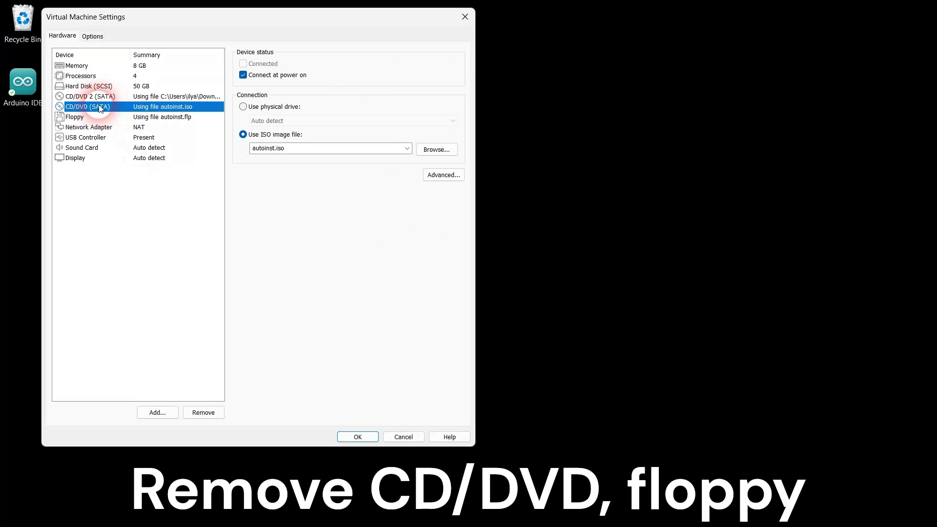
{"action": "left_click", "coordinate": [203, 412]}
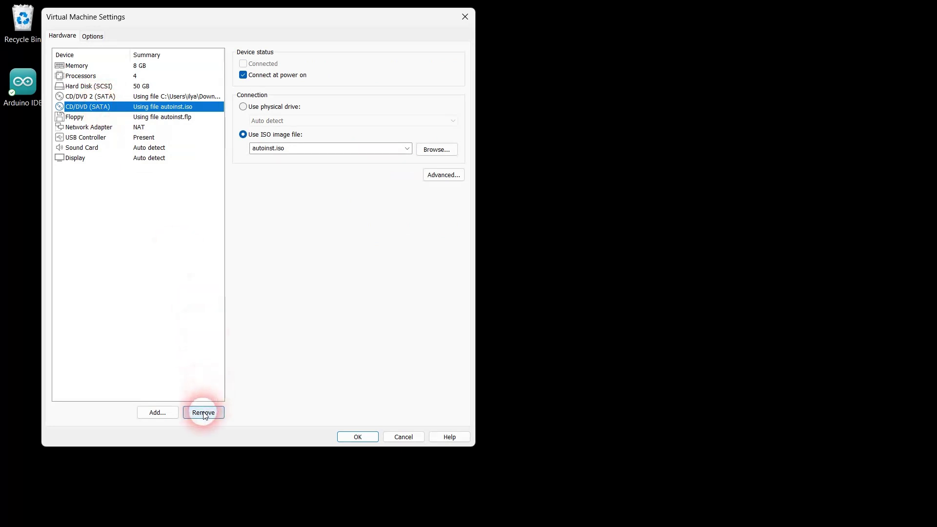
{"action": "left_click", "coordinate": [97, 96]}
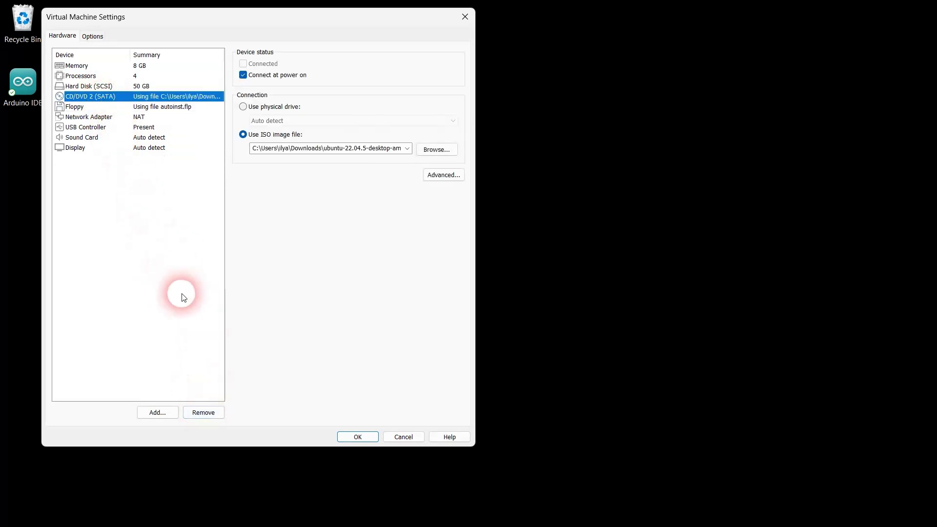
{"action": "left_click", "coordinate": [203, 412]}
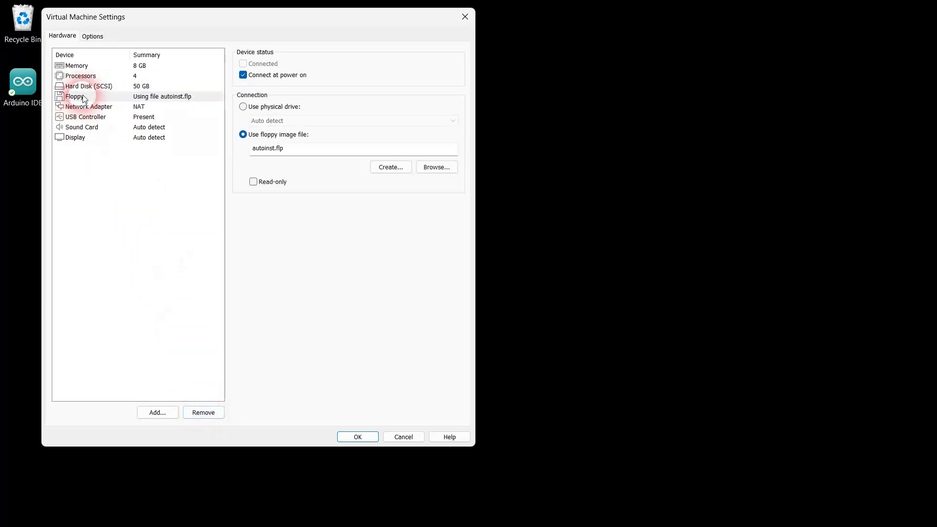
{"action": "left_click", "coordinate": [203, 413]}
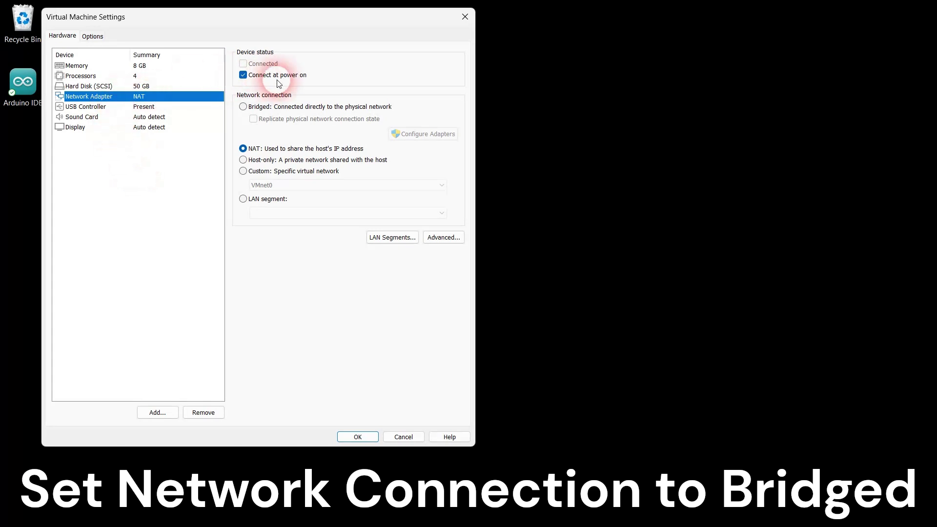
Make the network adapter Bridged with replicated state, bridging only to the Realtek adapters, and save.
{"action": "left_click", "coordinate": [245, 107]}
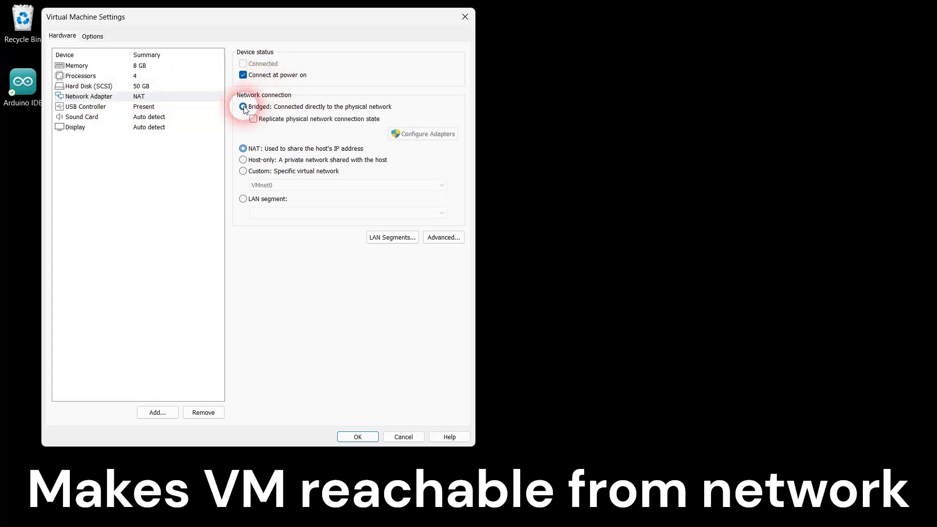
{"action": "left_click", "coordinate": [254, 119]}
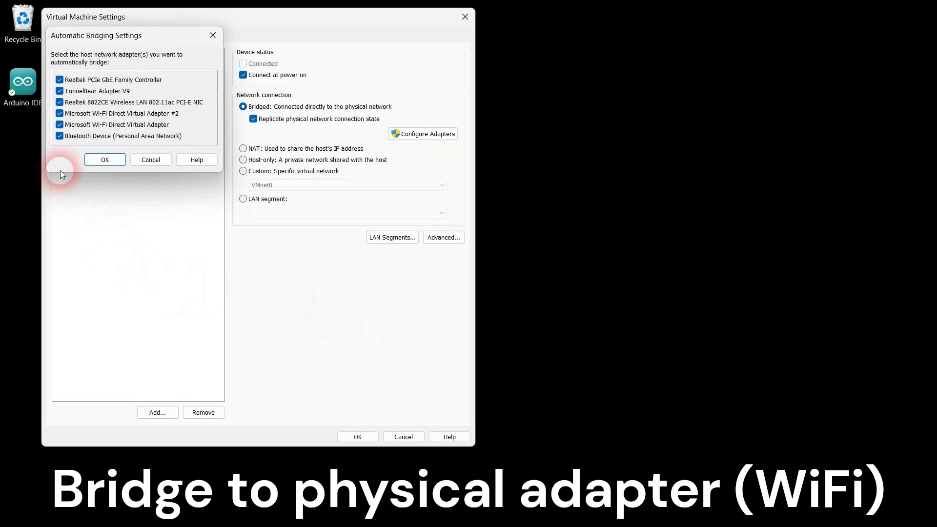
{"action": "left_click", "coordinate": [59, 136]}
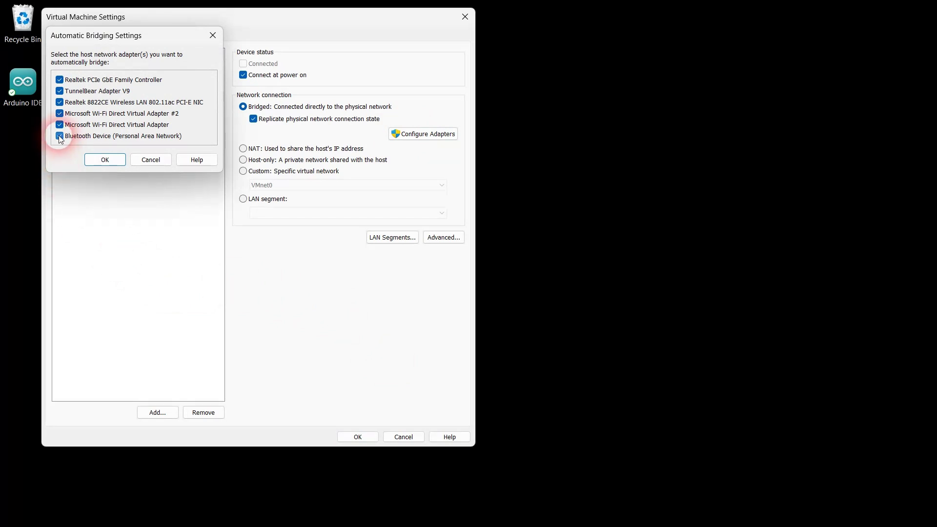
{"action": "left_click", "coordinate": [60, 125]}
{"action": "left_click", "coordinate": [60, 113]}
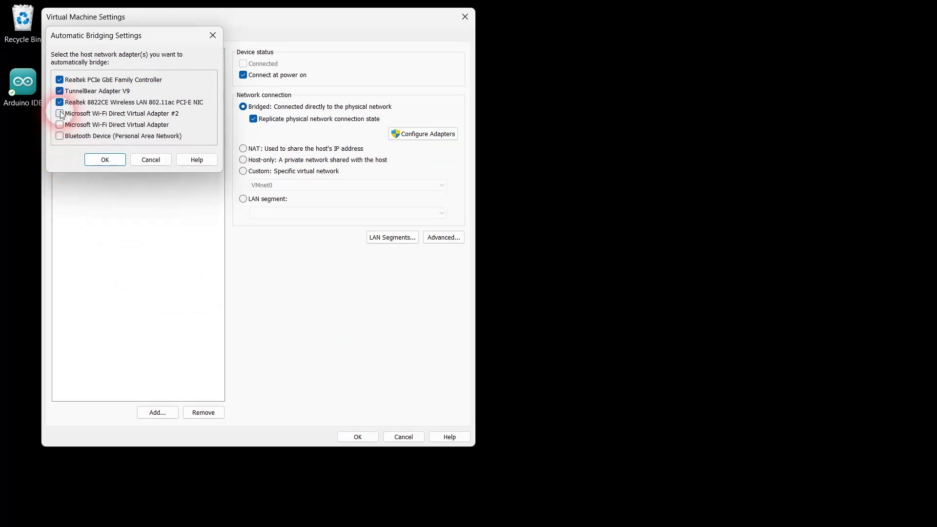
{"action": "left_click", "coordinate": [60, 90]}
{"action": "left_click", "coordinate": [103, 160]}
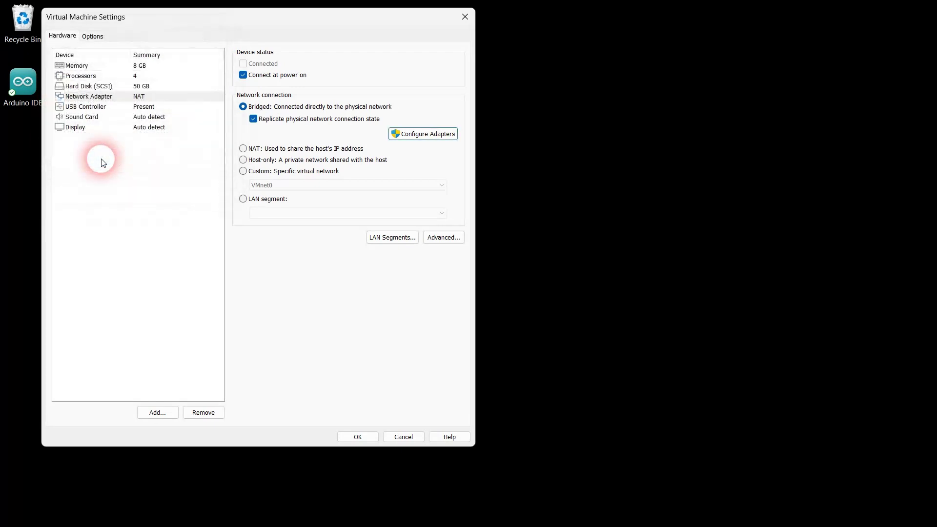
{"action": "left_click", "coordinate": [371, 437]}
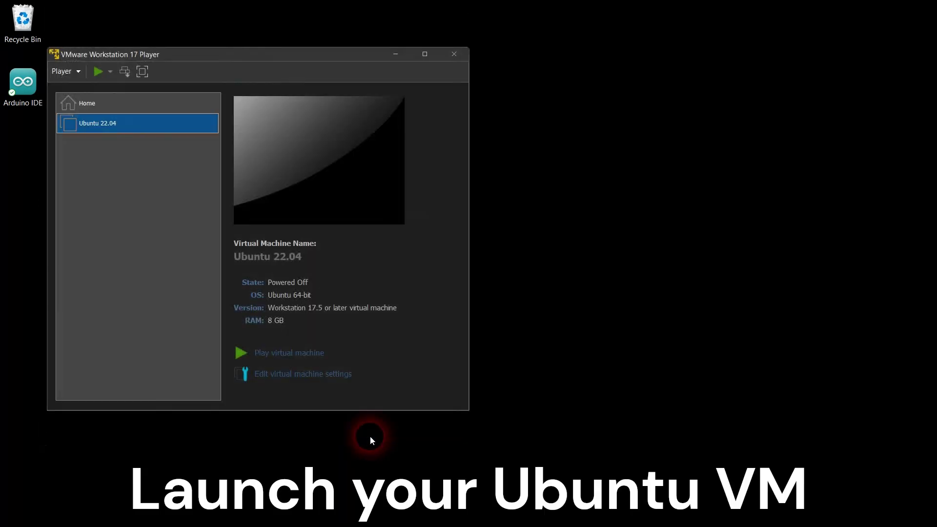
Start Ubuntu 22.04 in full screen and keep the CP2102 USB device connected to the host.
{"action": "left_click", "coordinate": [287, 360]}
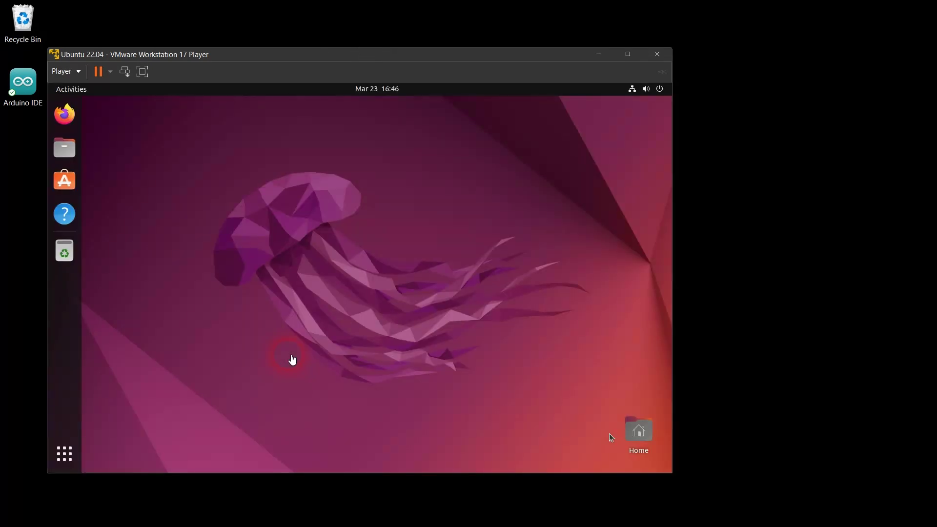
{"action": "key", "text": "ctrl+alt+Return"}
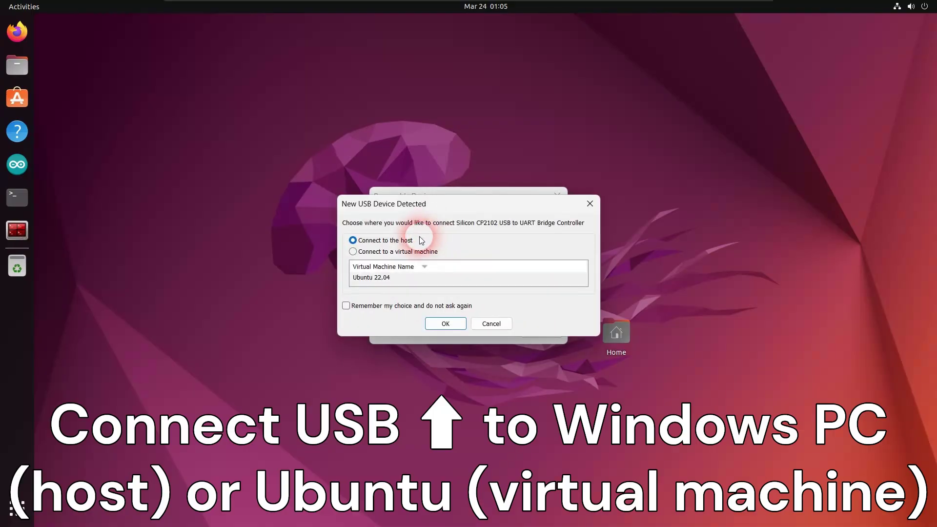
{"action": "left_click", "coordinate": [445, 324]}
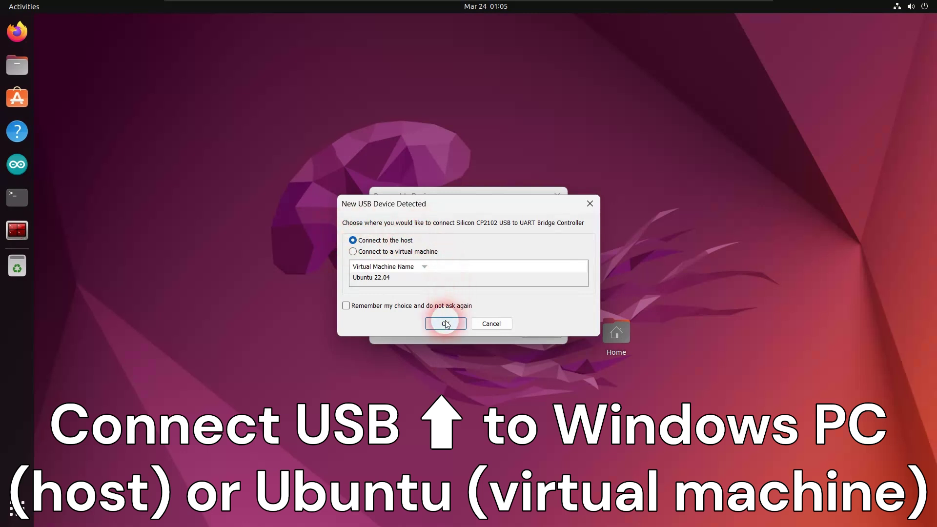
{"action": "left_click", "coordinate": [537, 332]}
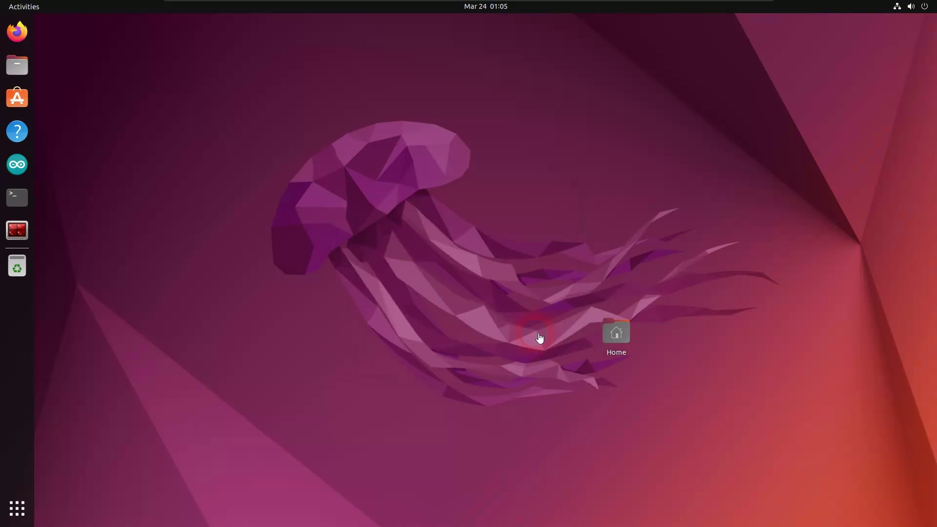